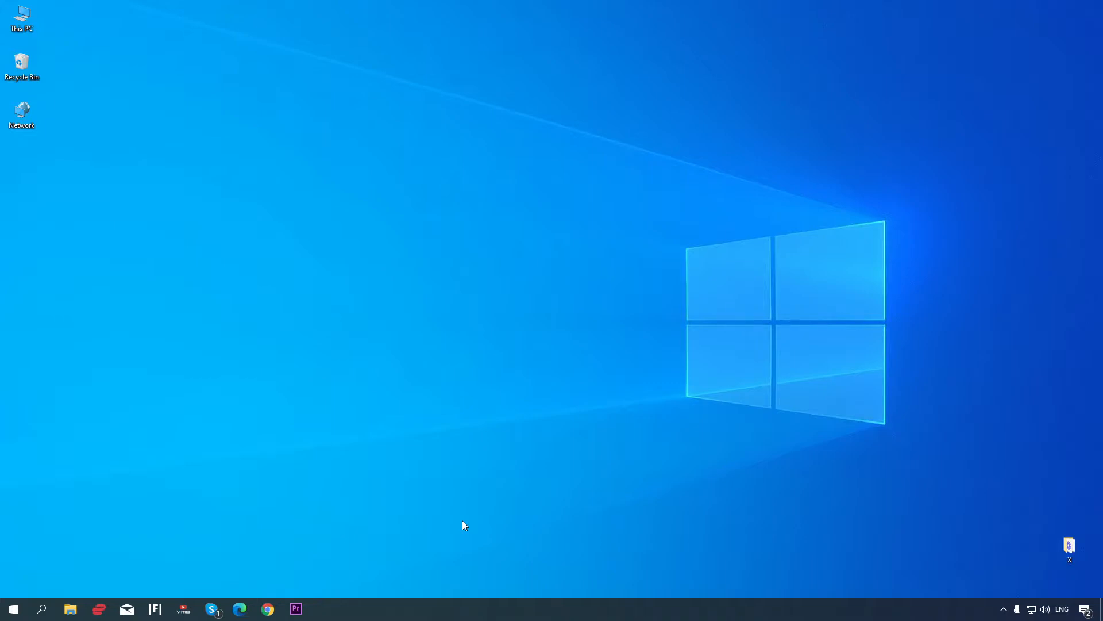
Open the Start menu and move the Play folder tile above the news tile in the Explore group
left_click(14, 609)
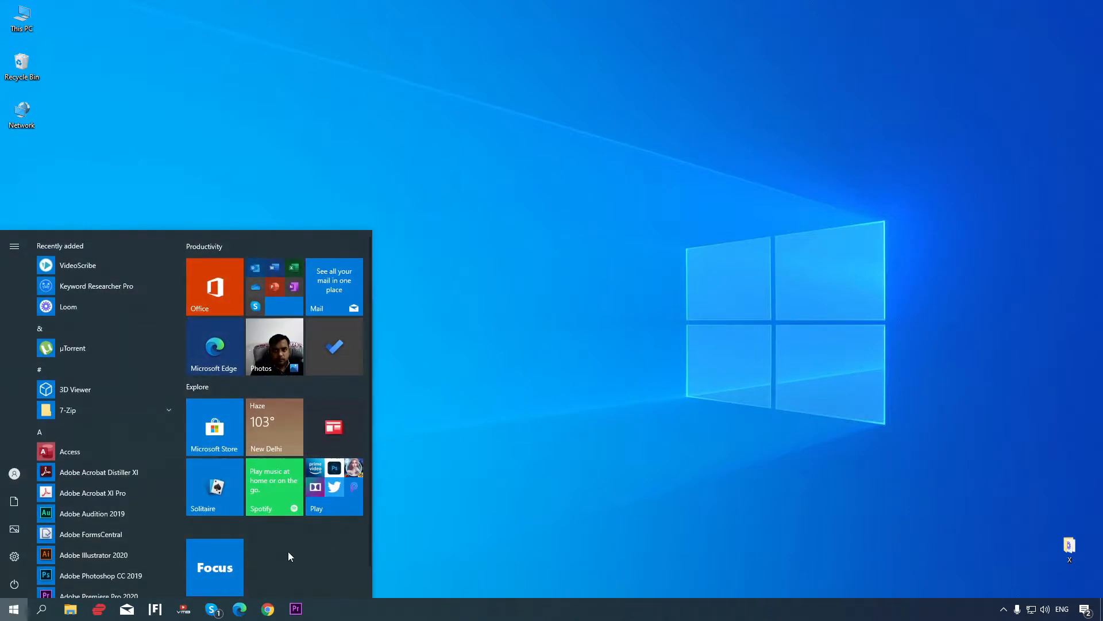
mouse_move(345, 496)
left_mouse_down()
mouse_move(334, 399)
mouse_move(334, 437)
mouse_move(341, 401)
mouse_move(348, 450)
mouse_move(340, 482)
left_mouse_up()
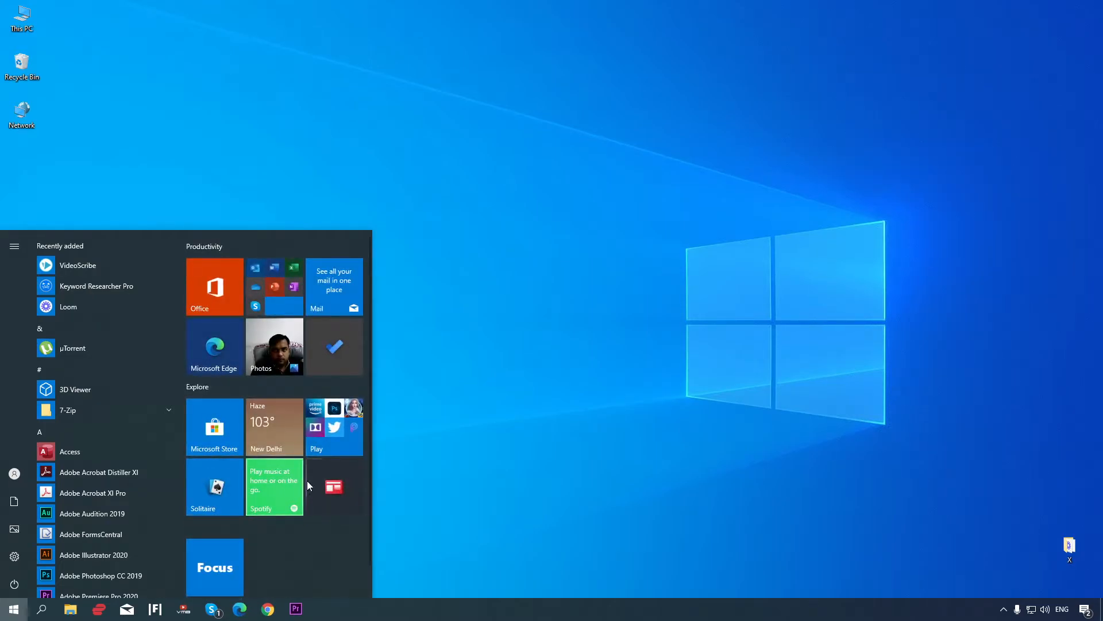
left_click_drag(371, 419, 372, 450)
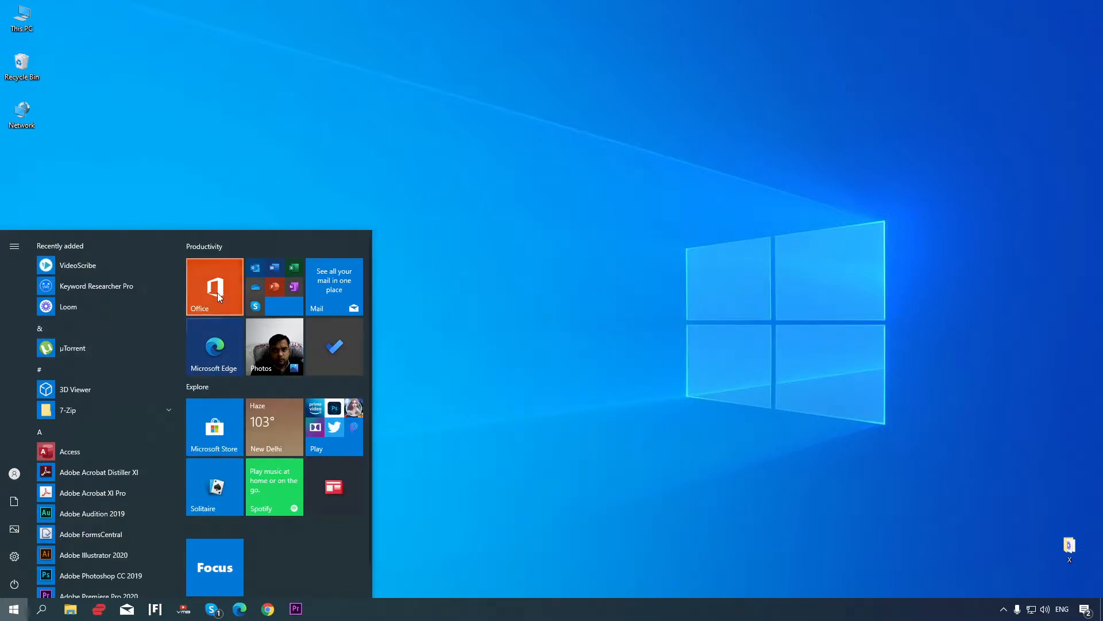
left_click(215, 247)
left_click_drag(243, 247, 188, 248)
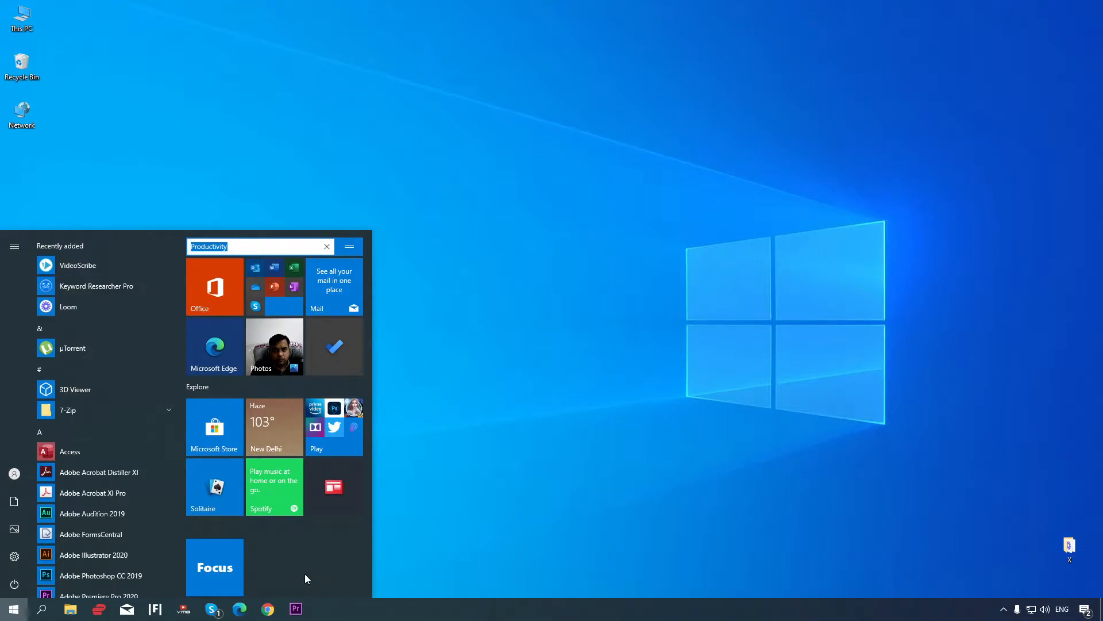
left_click(20, 614)
left_click(22, 616)
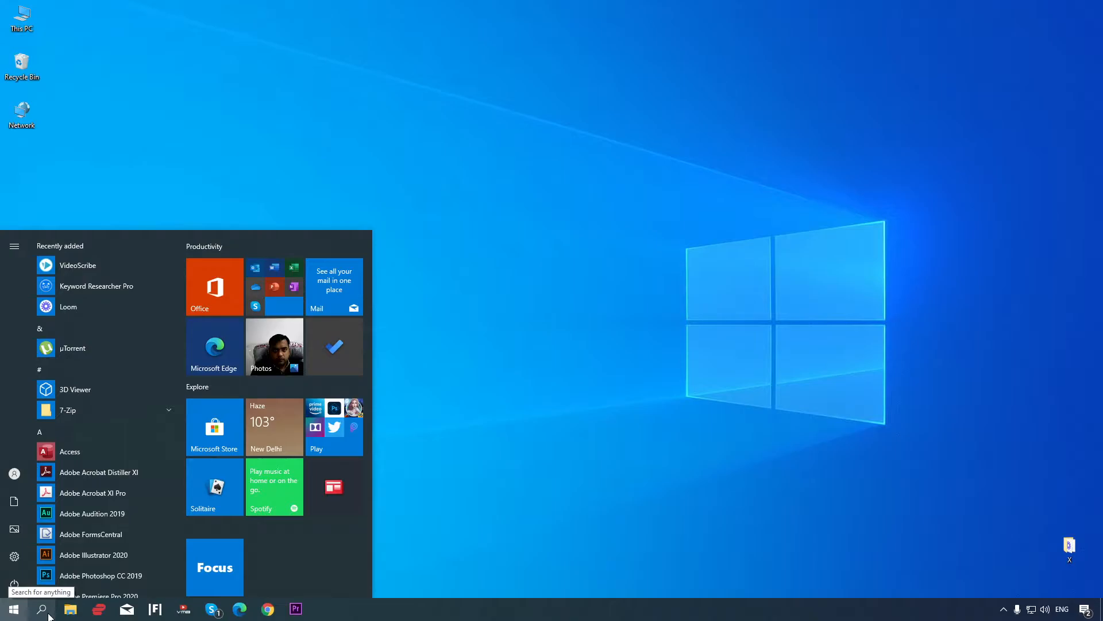
Find the Windows Settings app with a search for "sett", open it, and maximize its window
left_click(46, 612)
type("sett")
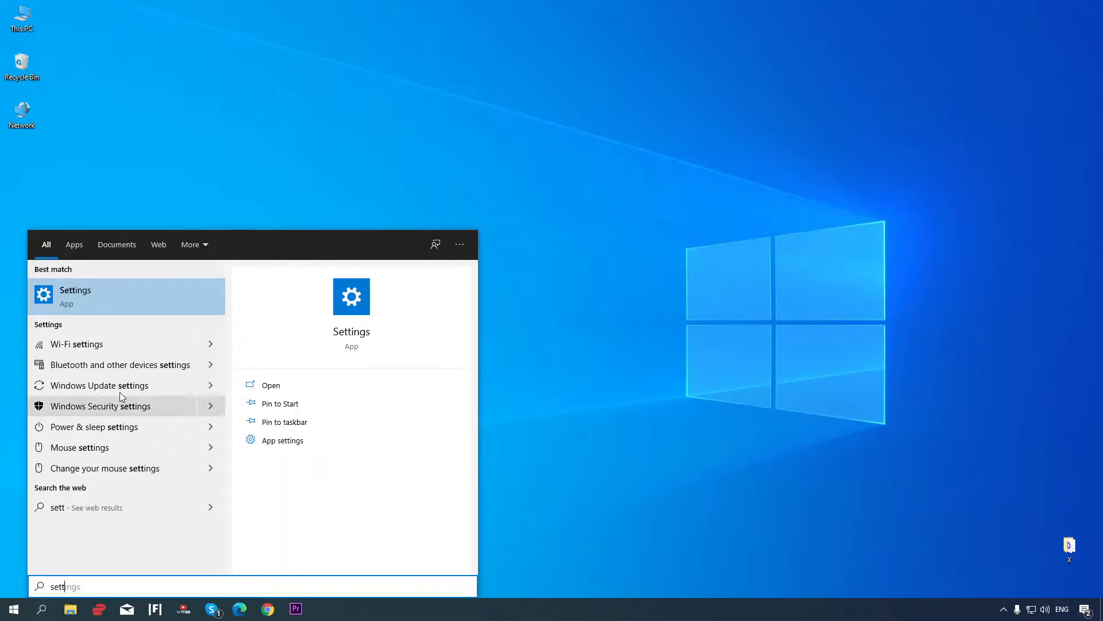
left_click(109, 301)
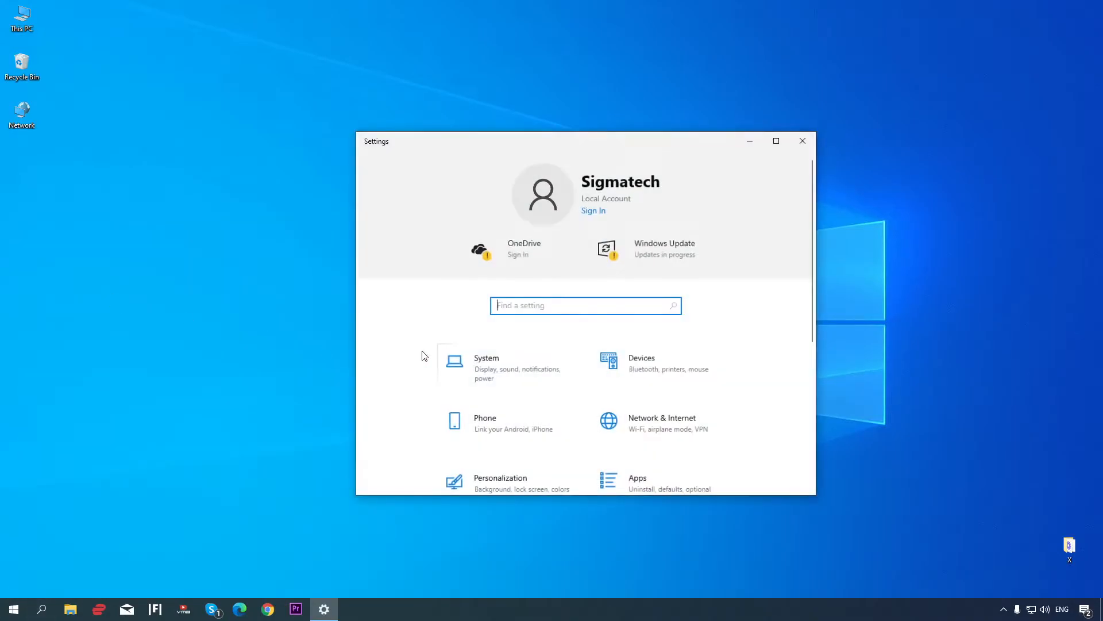
left_click(544, 149)
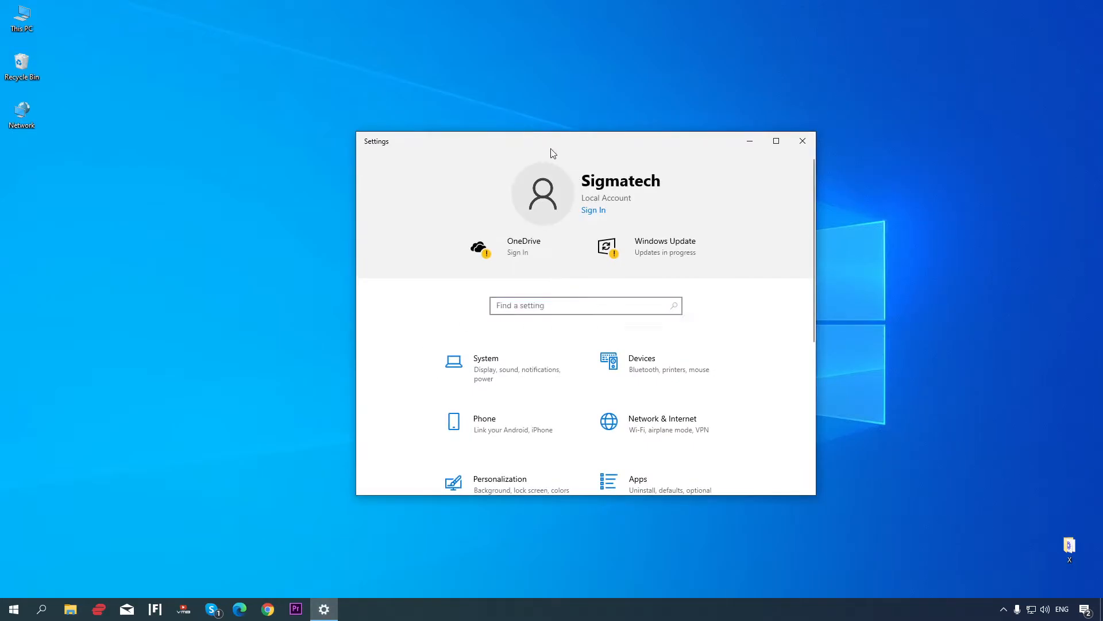
double_click(582, 144)
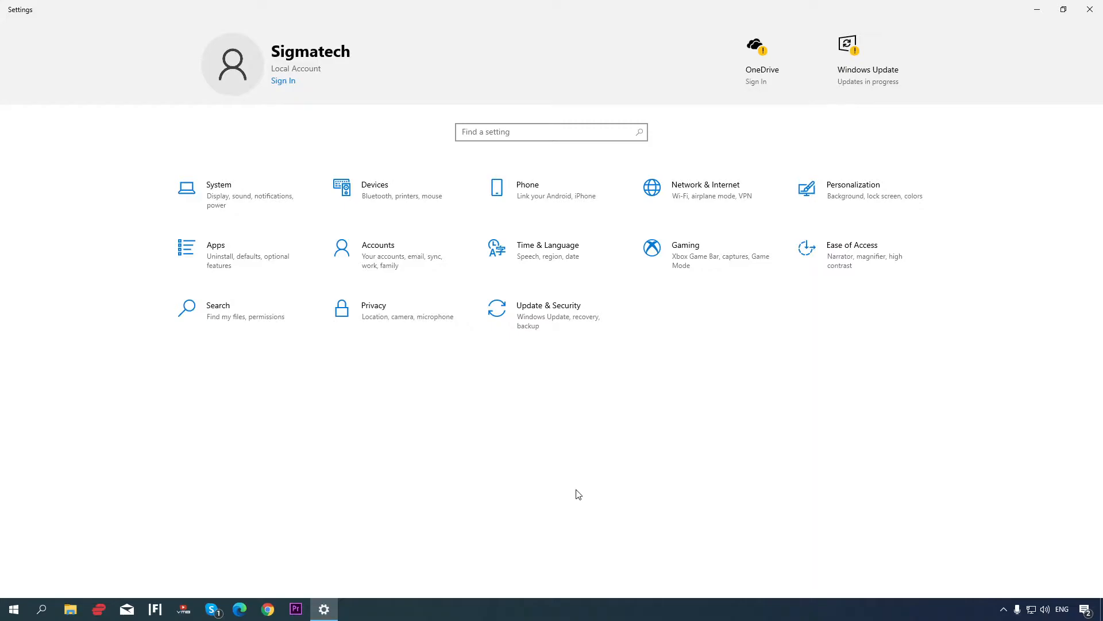
Open the Start page of the Personalization settings
left_click(540, 135)
type("perso")
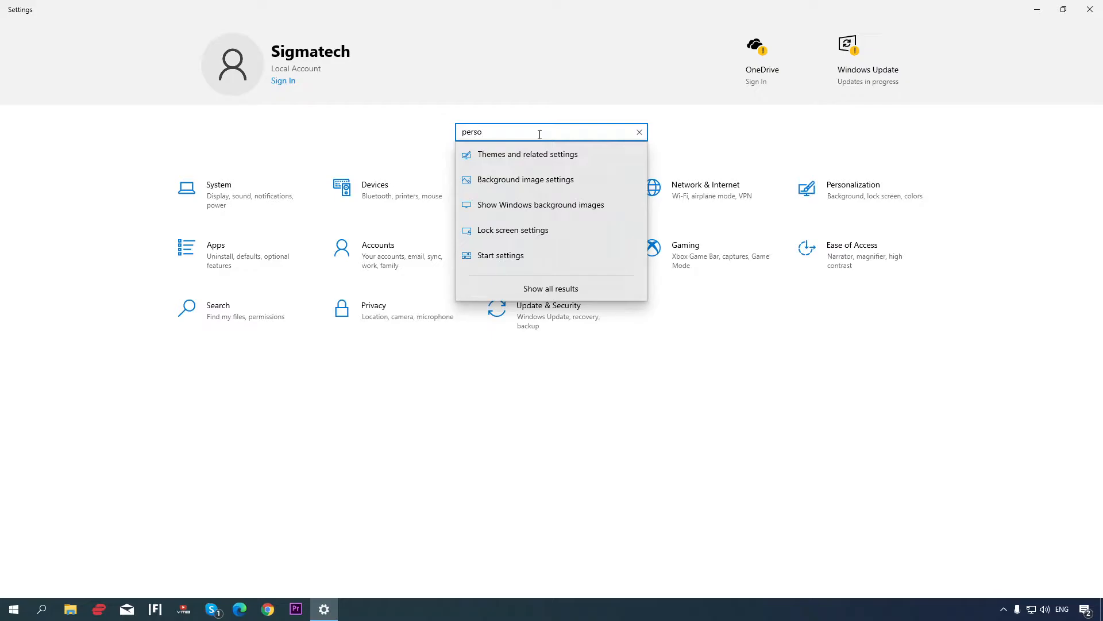
left_click(861, 197)
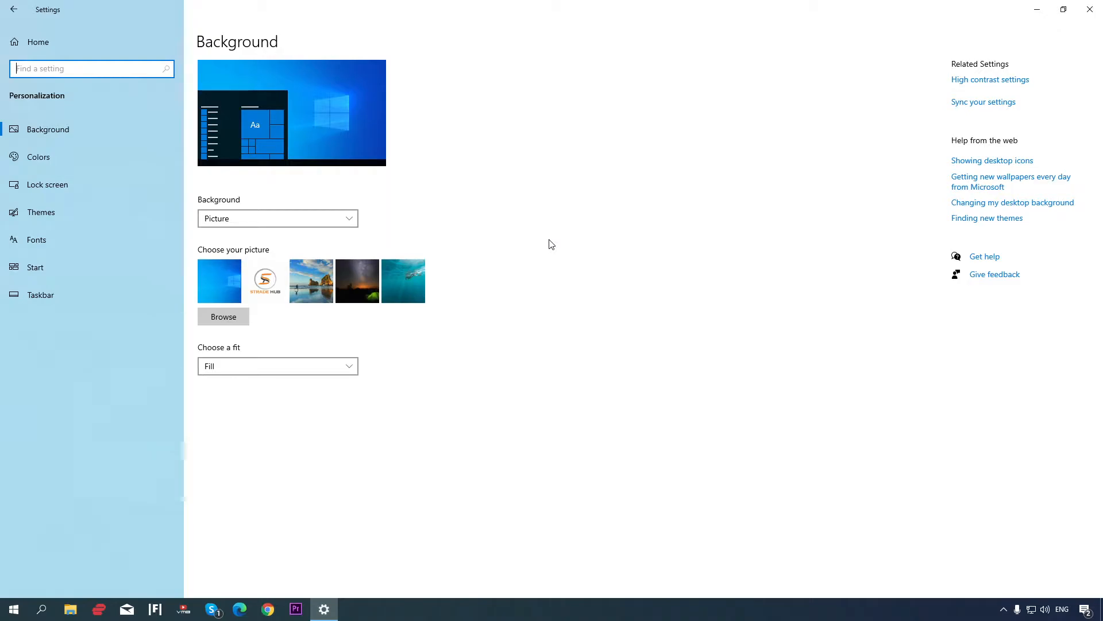
left_click(45, 273)
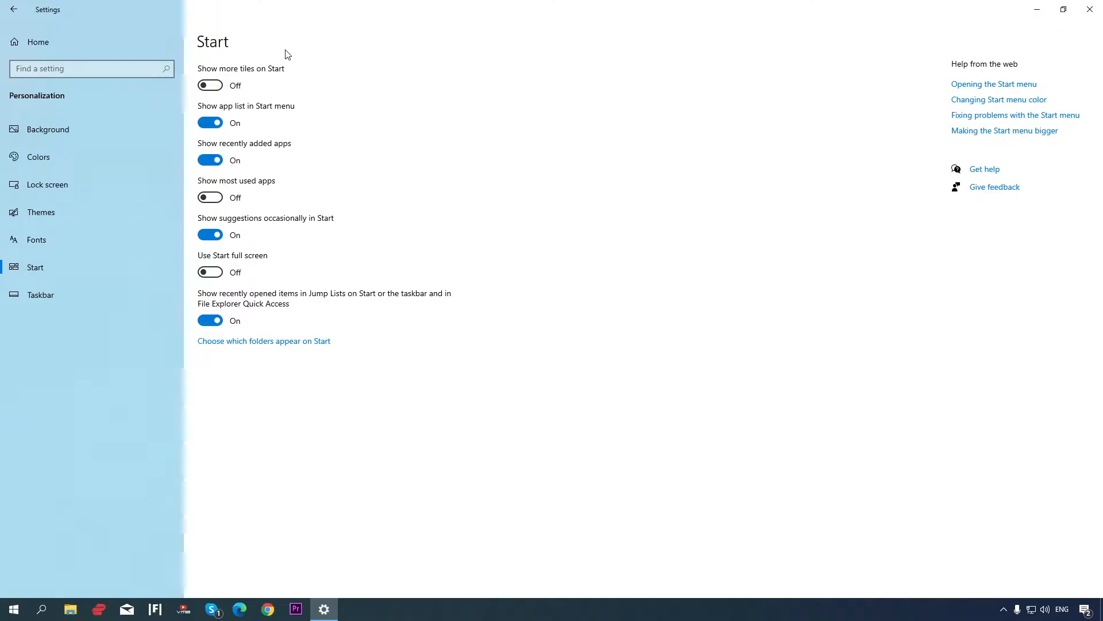
Turn on "Show more tiles on Start" and check its effect on the Start menu
left_click(216, 88)
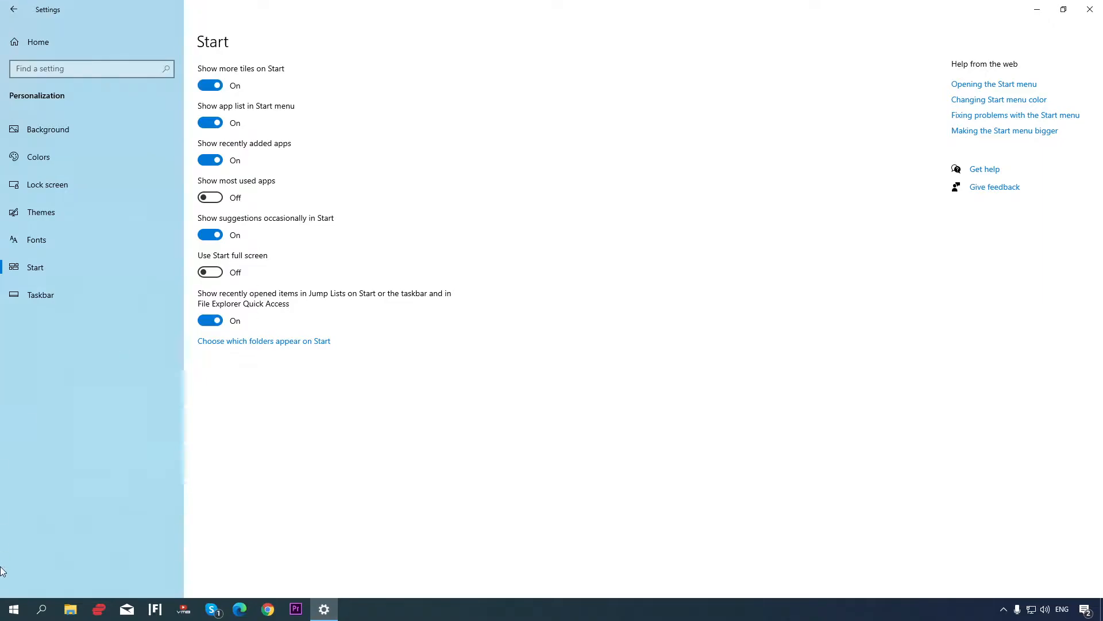
left_click(14, 609)
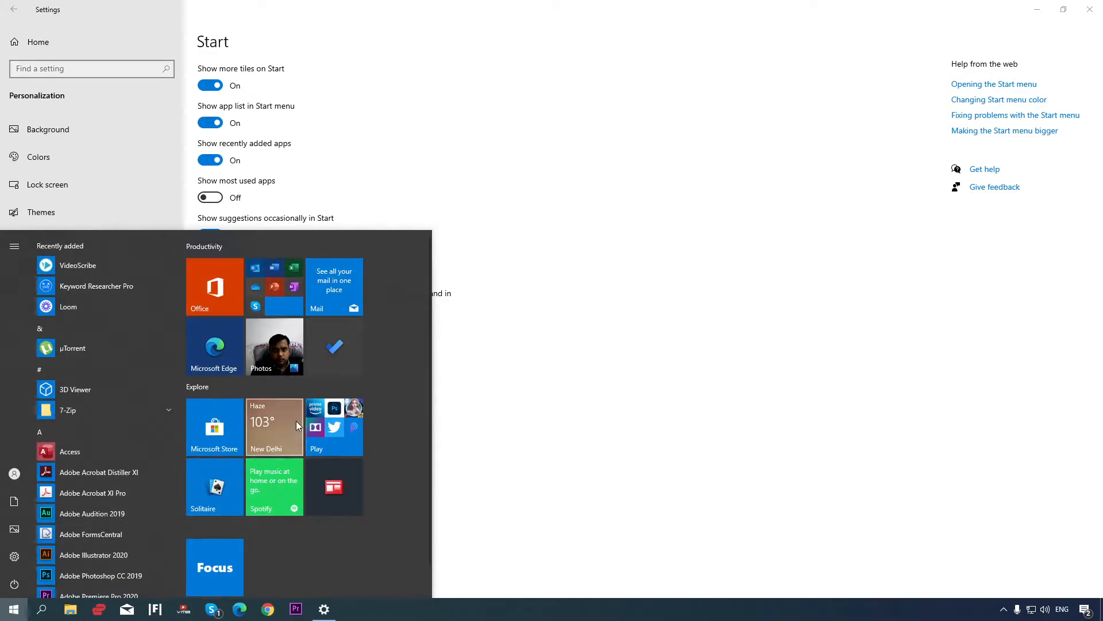
left_click(637, 357)
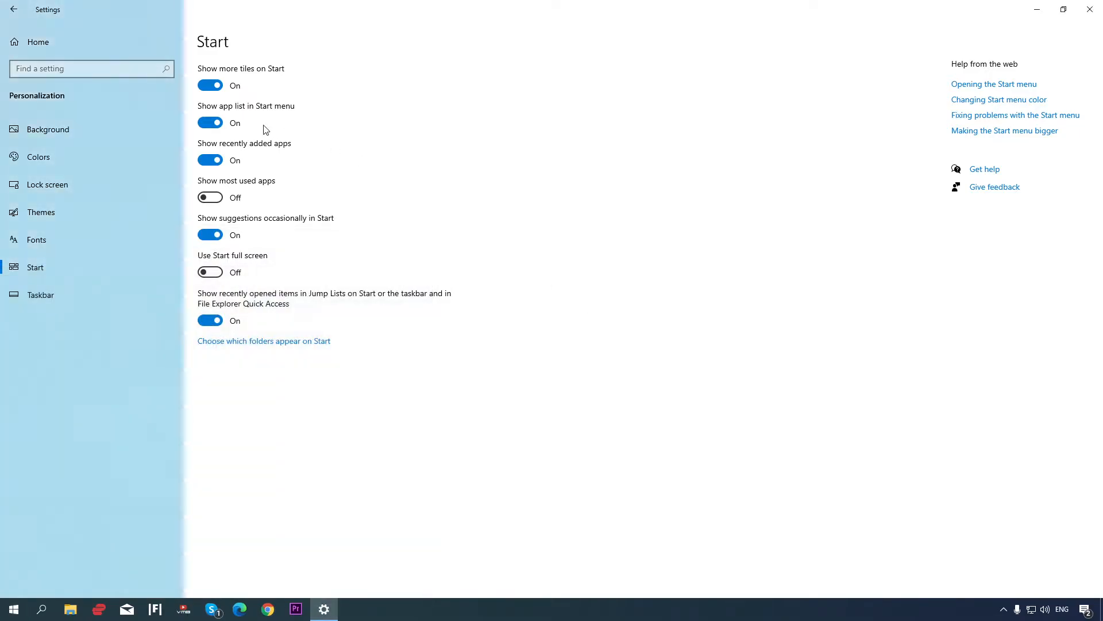
Turn off "Show more tiles on Start" and compare the Start menu's width
left_click(215, 86)
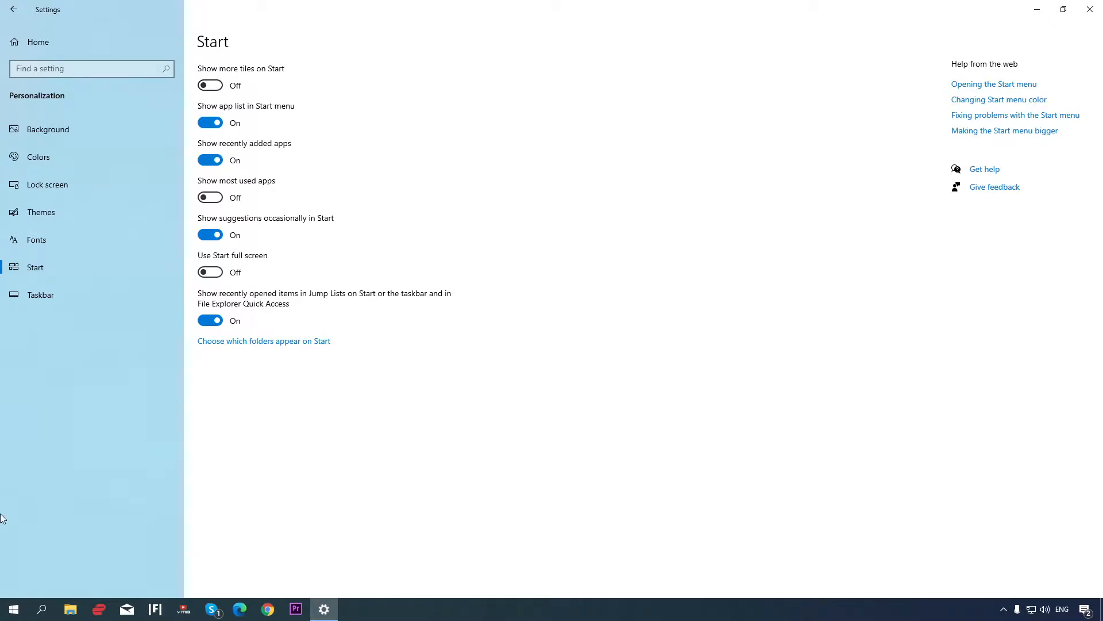
left_click(14, 609)
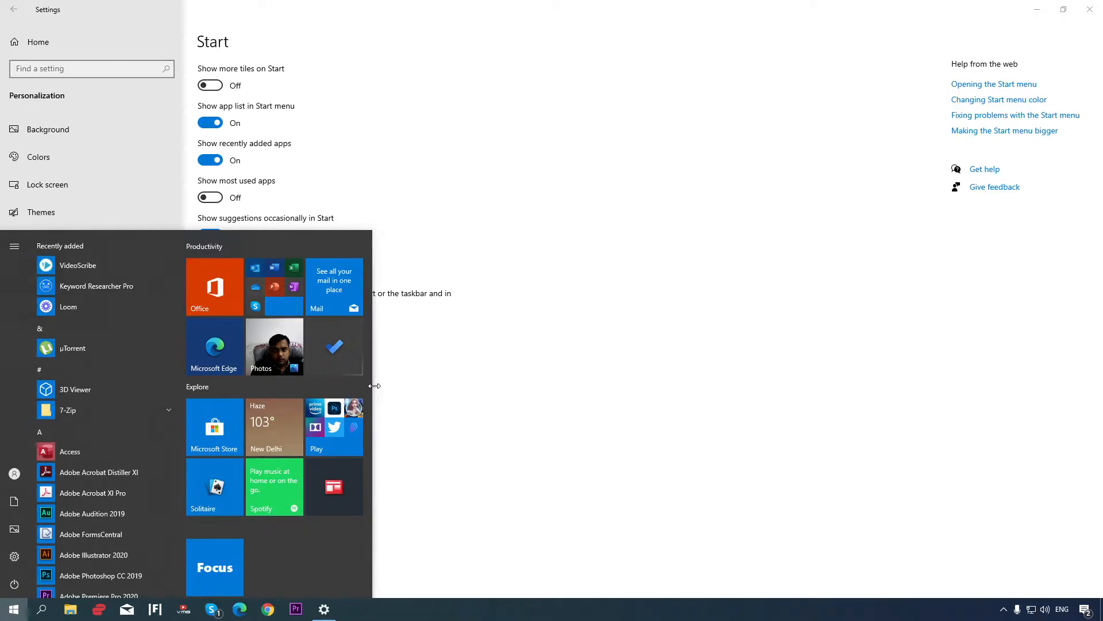
left_click(210, 85)
Re-enable "Show more tiles on Start" to review the Start menu once more, and switch the option back off
left_click(211, 85)
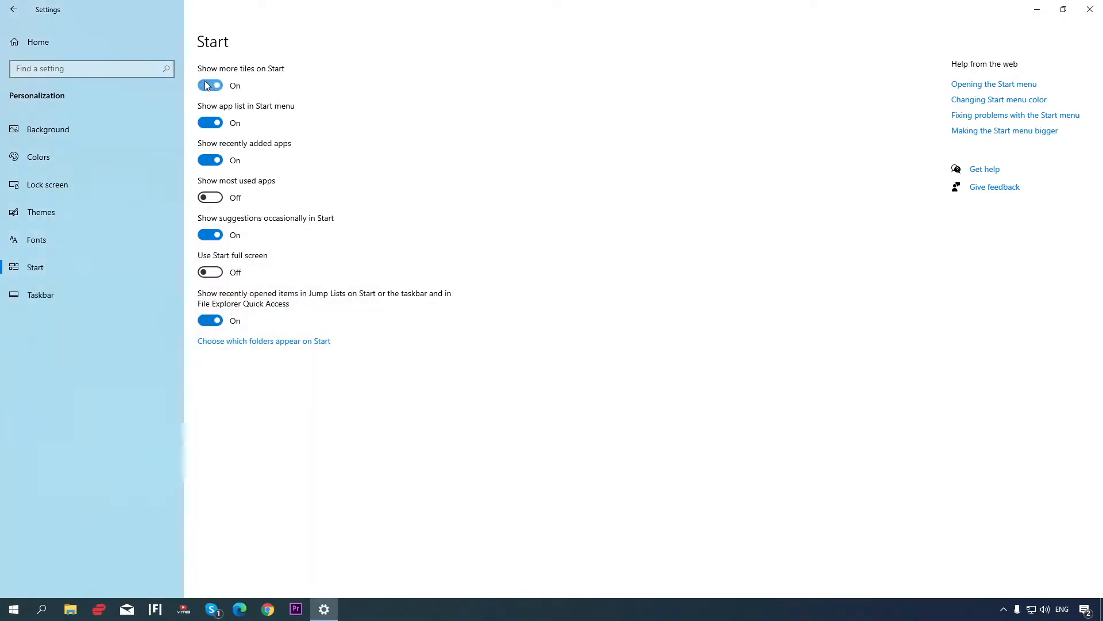
left_click(12, 608)
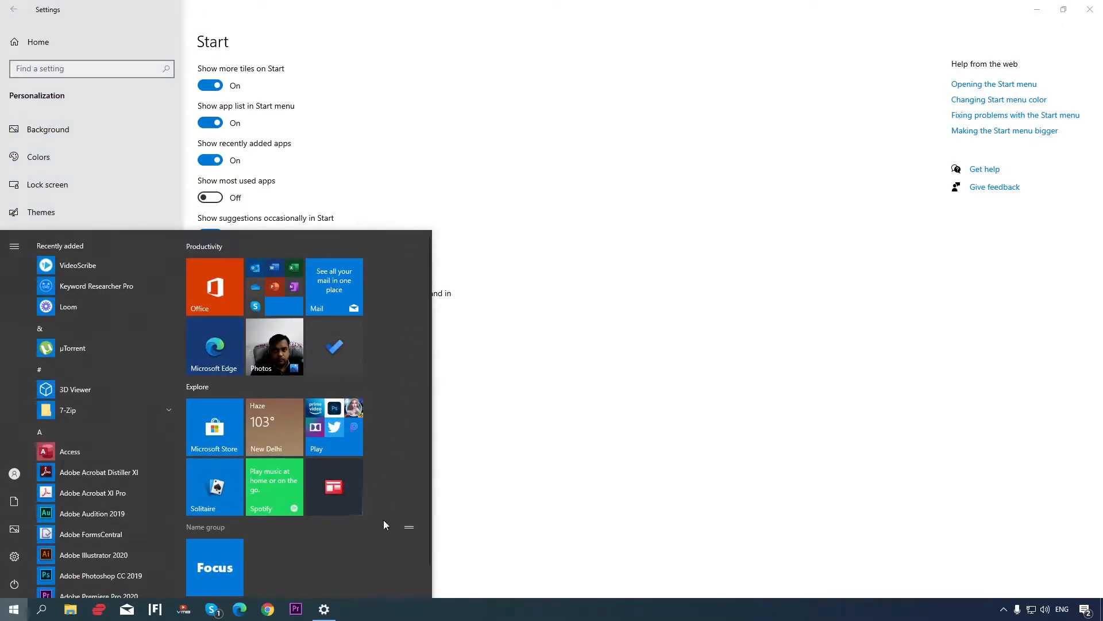
left_click(687, 389)
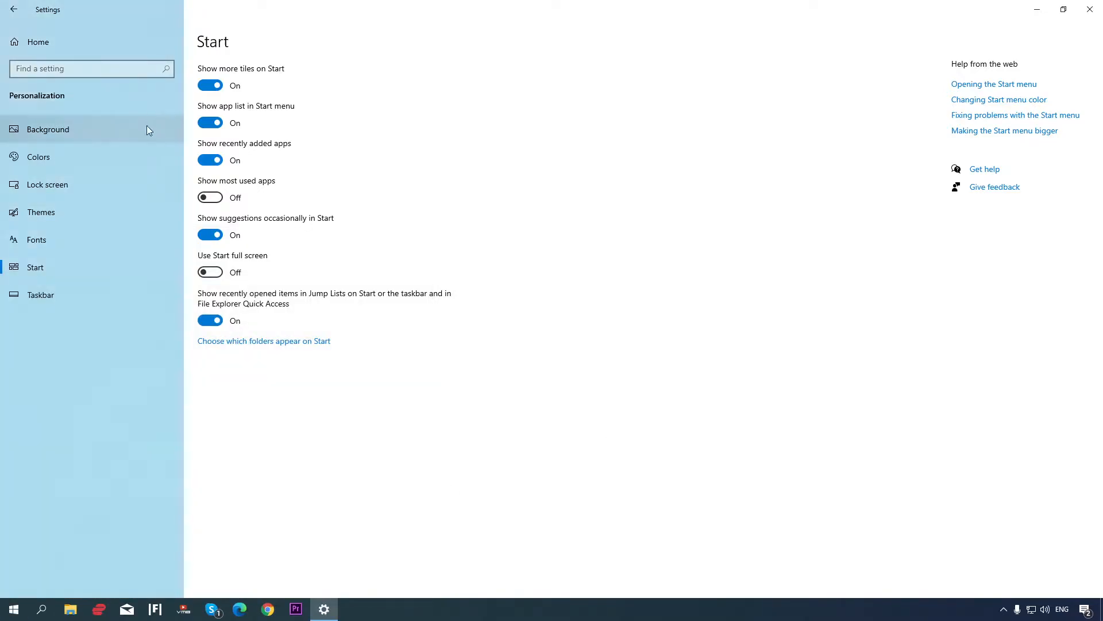
left_click(211, 85)
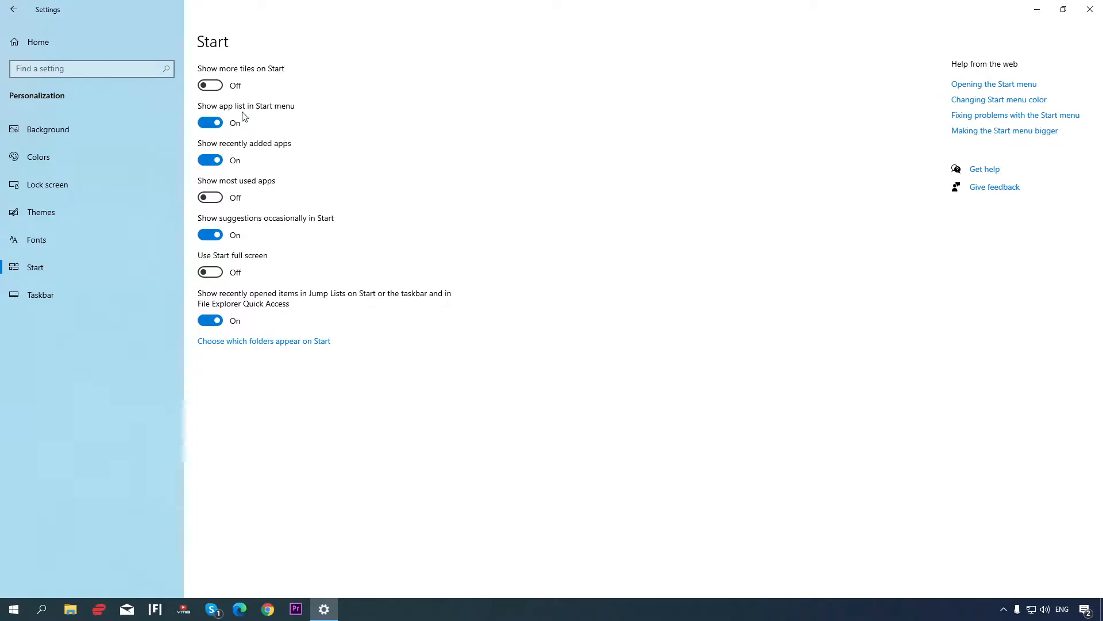
Turn off "Show app list in Start menu" to check its effect on the menu, and turn it back on
left_click(216, 123)
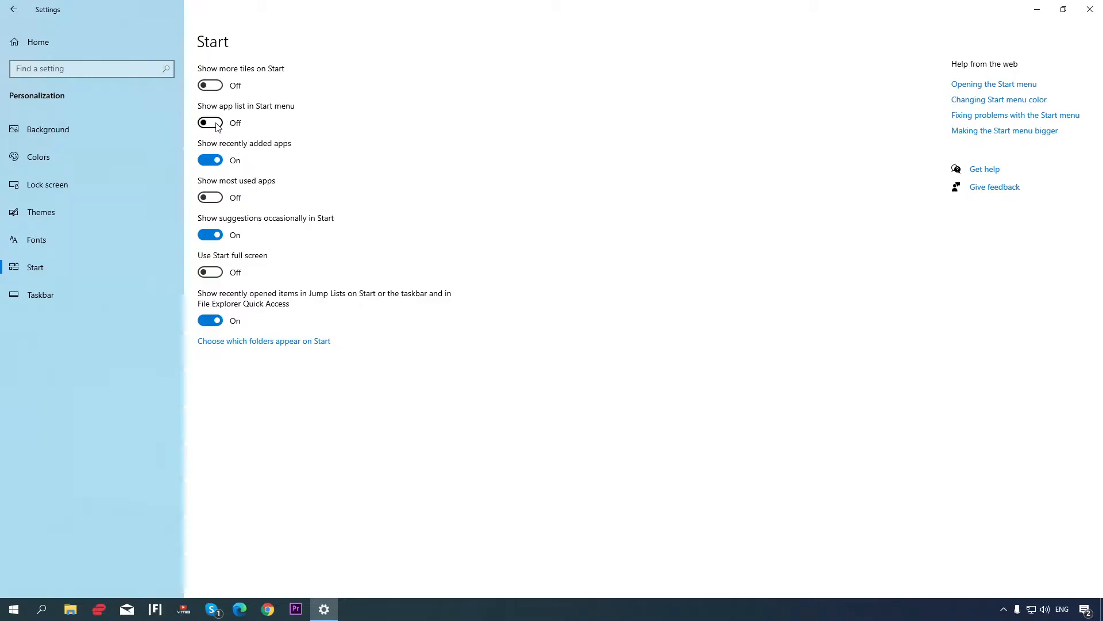
left_click(2, 617)
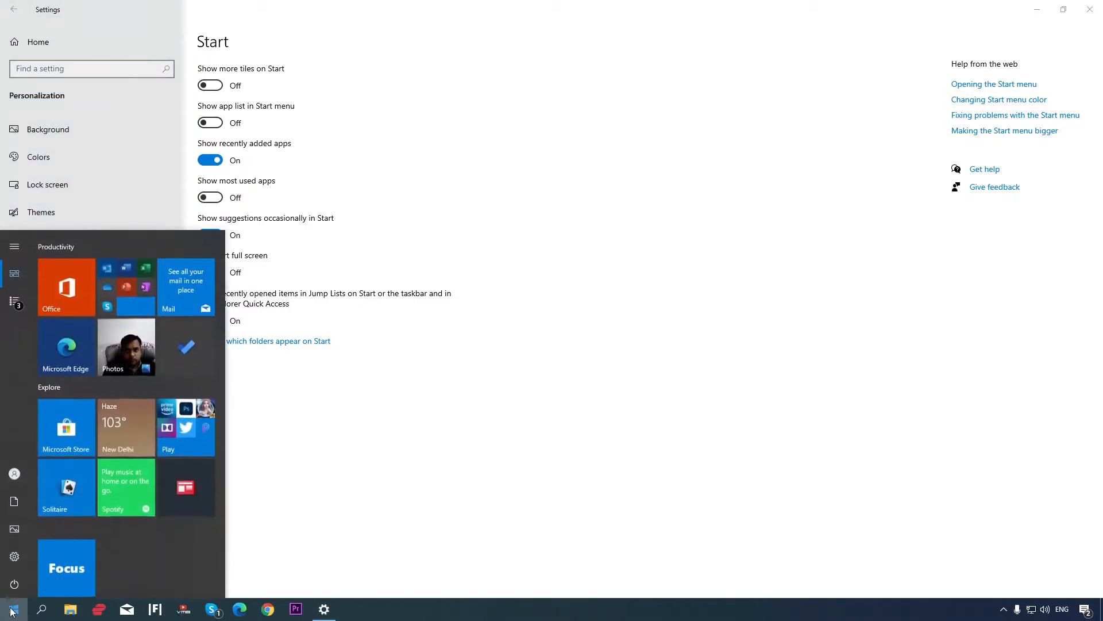
mouse_move(23, 479)
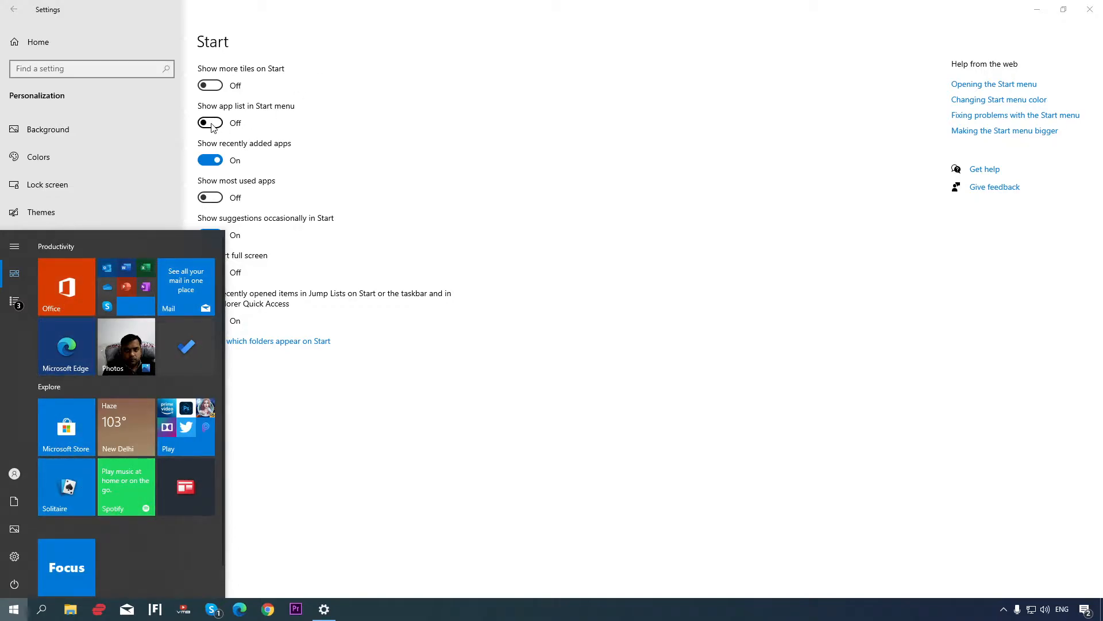
left_click(377, 130)
left_click(222, 124)
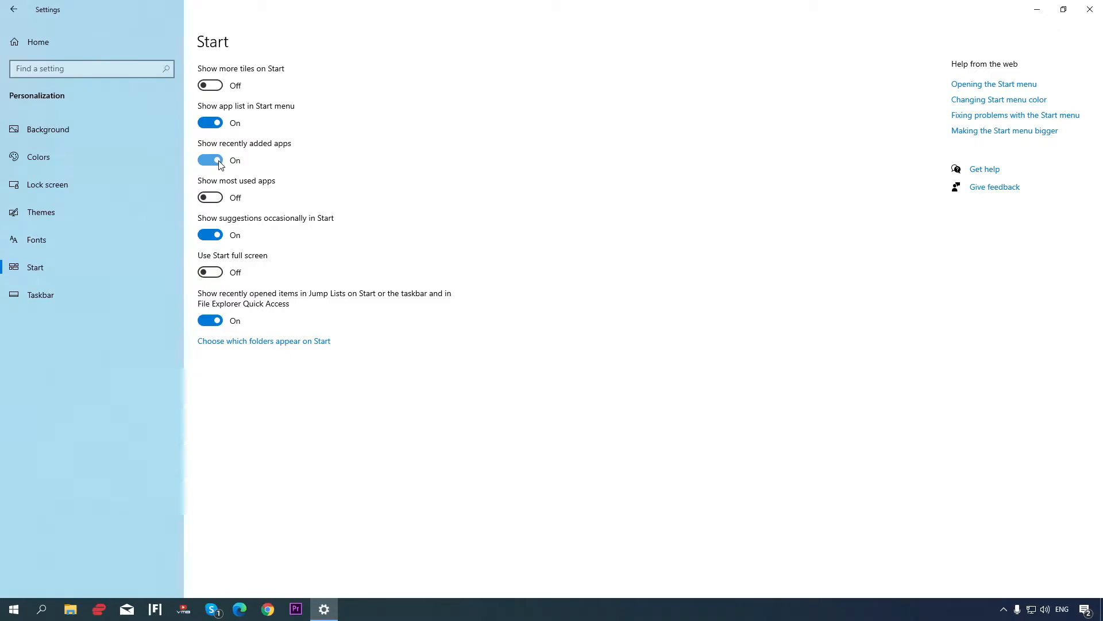
Turn off "Show recently added apps" and compare the Start menu's app list before and after the change
left_click(13, 610)
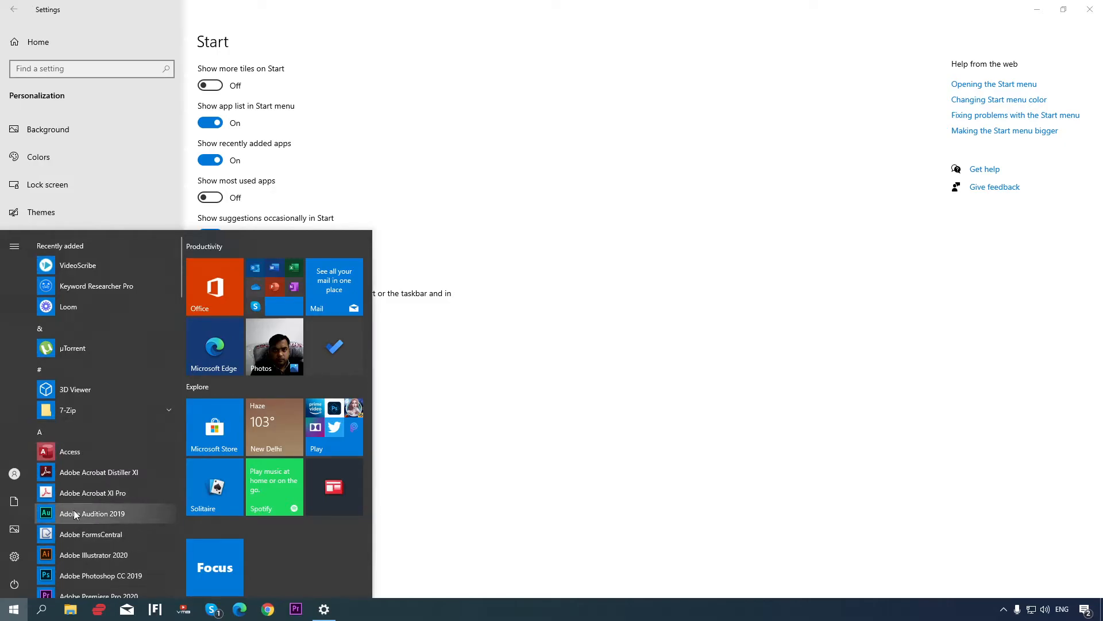
left_click(410, 201)
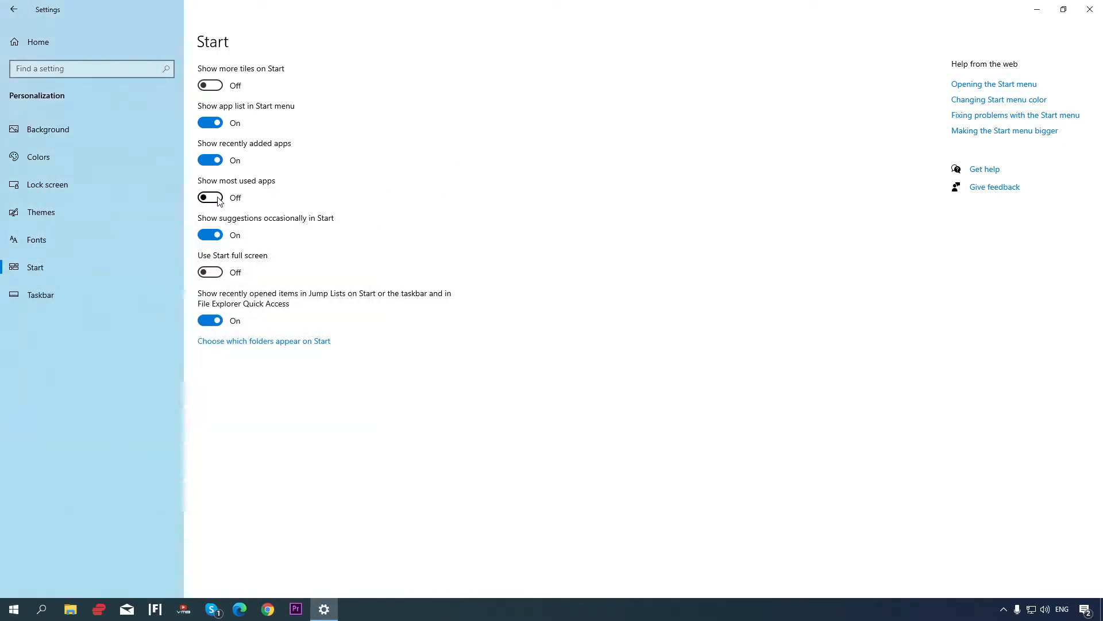
left_click(217, 162)
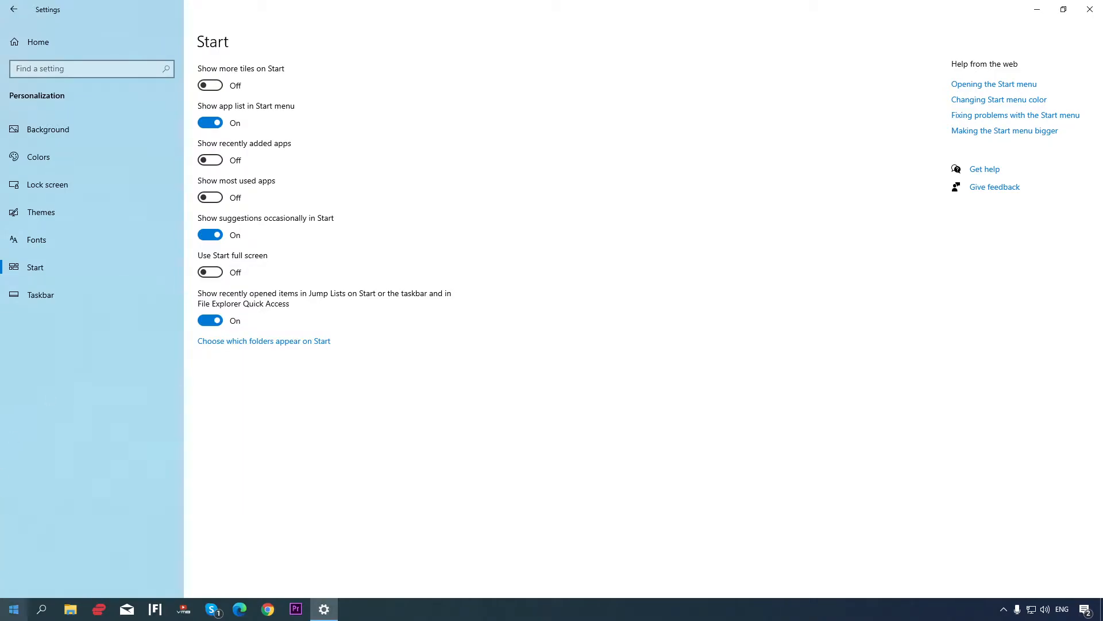
left_click(14, 609)
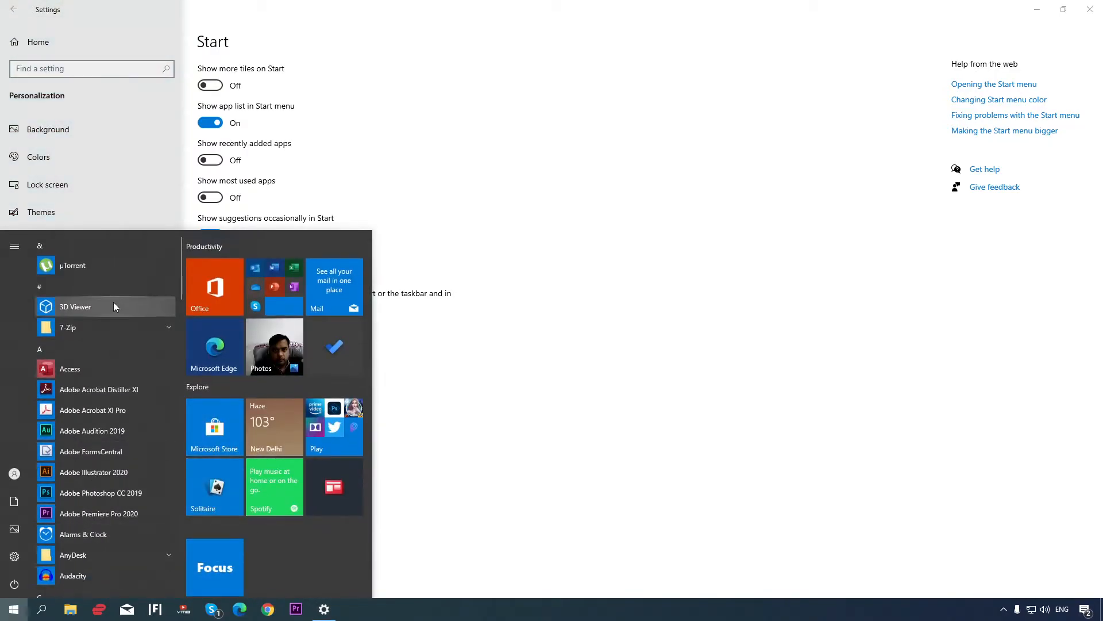
scroll(233, 470, "down", 1)
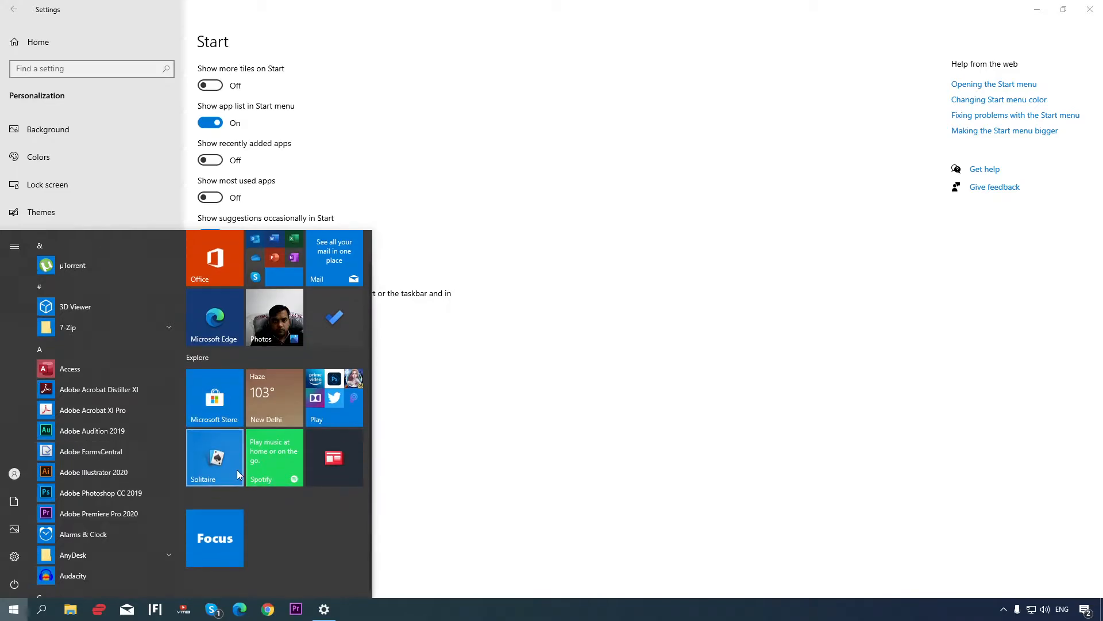
left_click(521, 246)
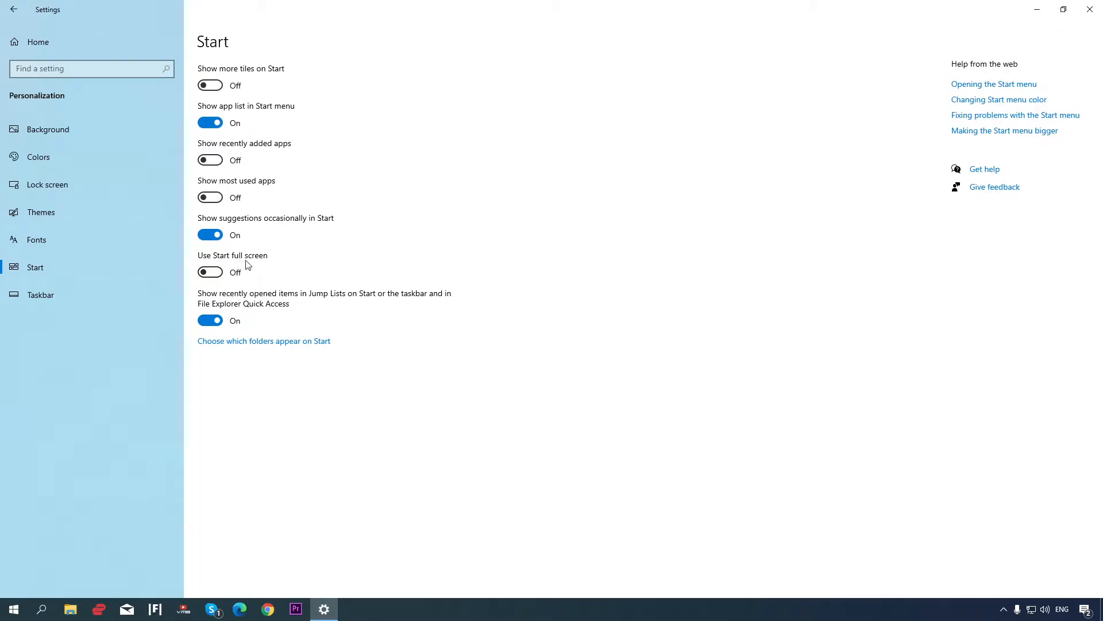
Turn on "Use Start full screen" and view the full-screen Start menu
left_click(216, 278)
left_click(13, 608)
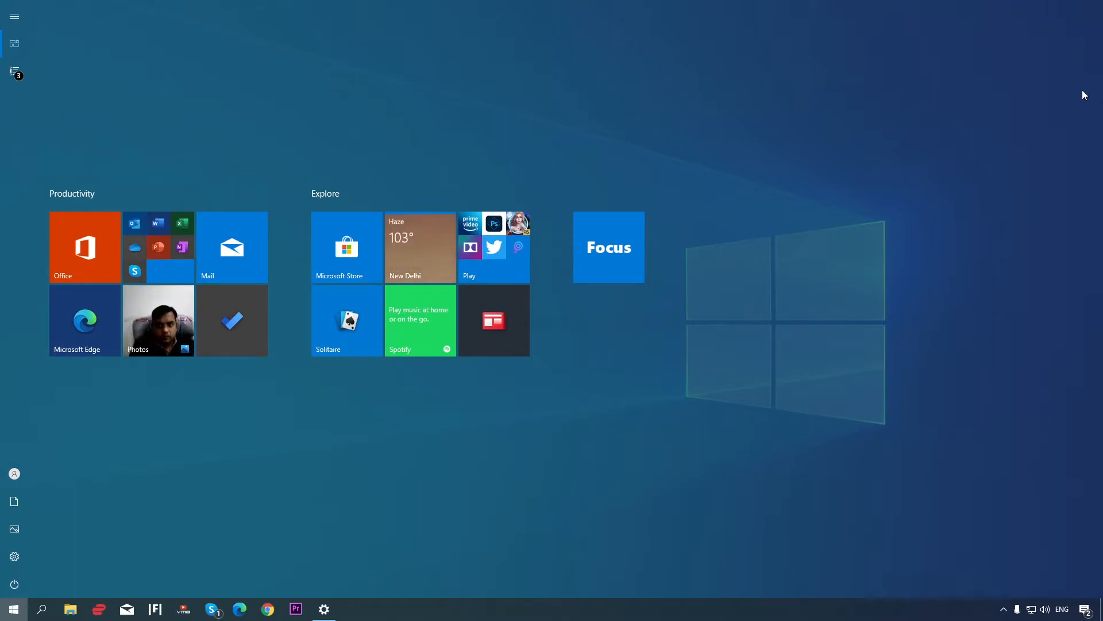
left_click(452, 618)
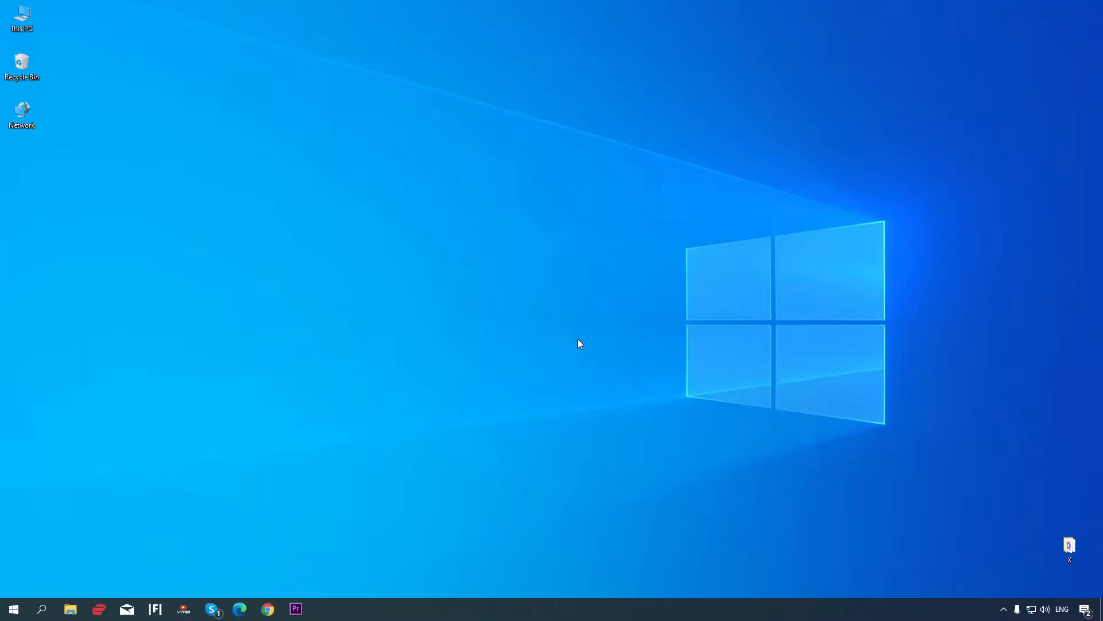
Search Windows for "image"
left_click(43, 610)
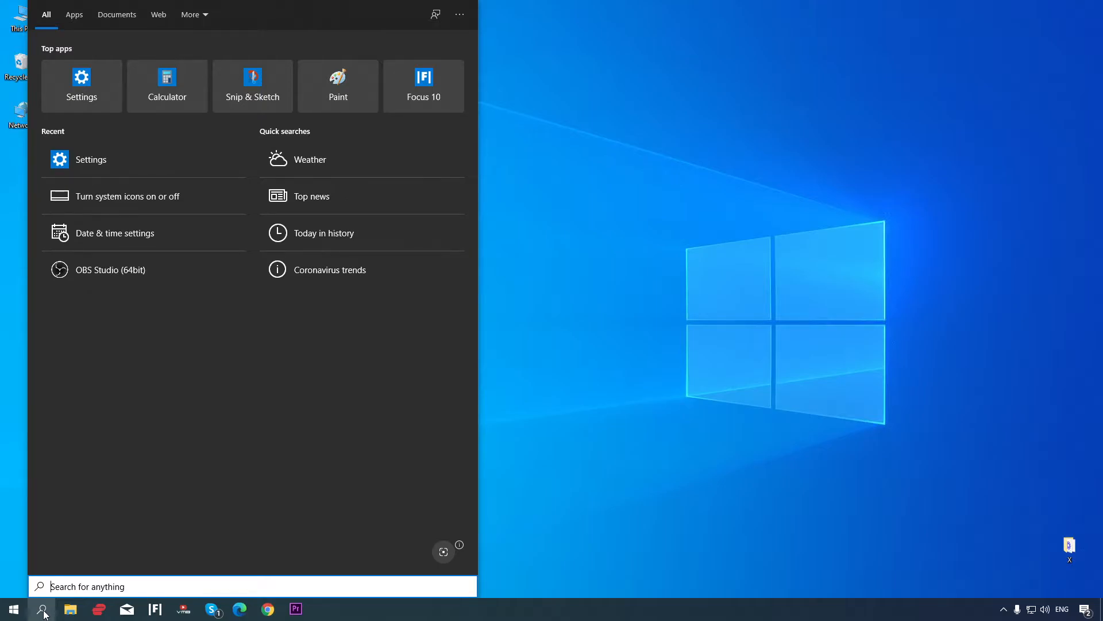
type("imasge")
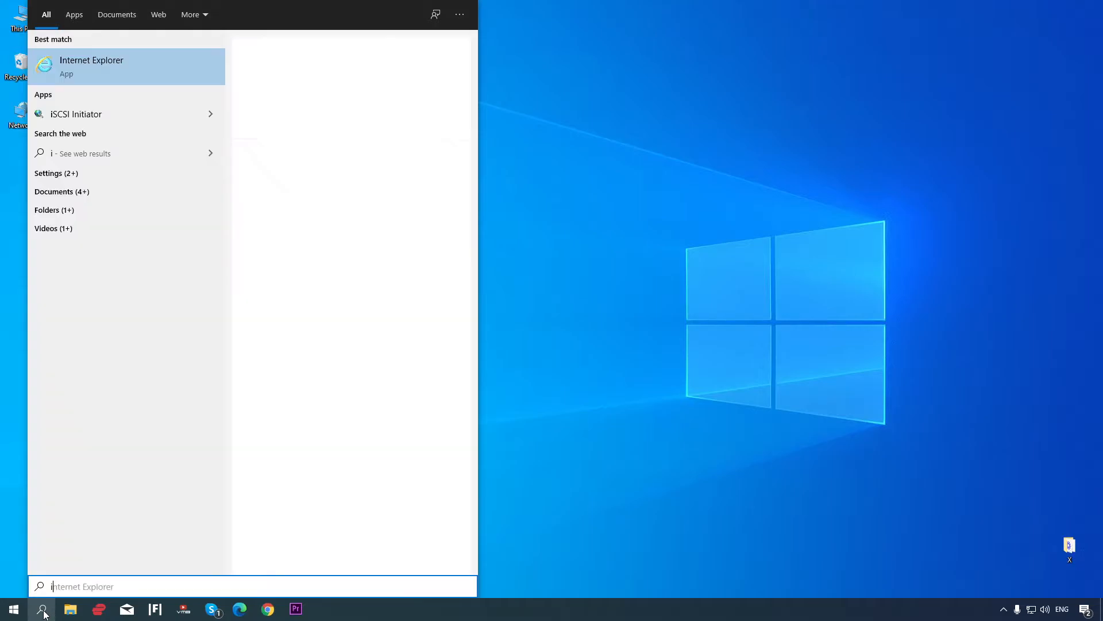
key("BackSpace")
key("BackSpace")
key("BackSpace")
type("ge")
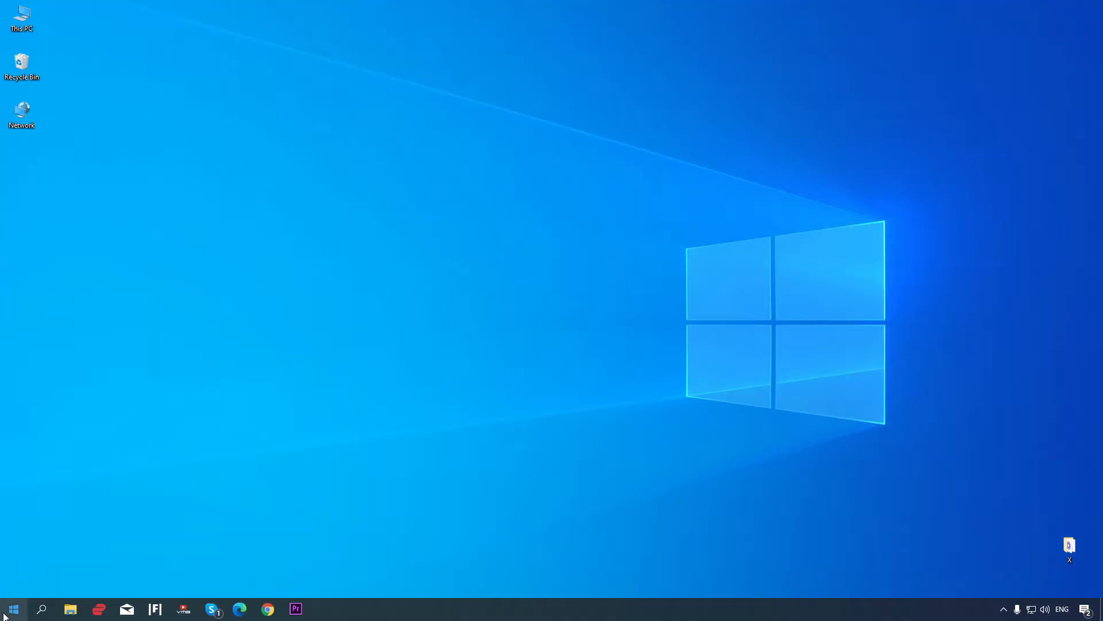
Open the Start menu, search Windows for "setting", and open the Settings app from the results
left_click(14, 610)
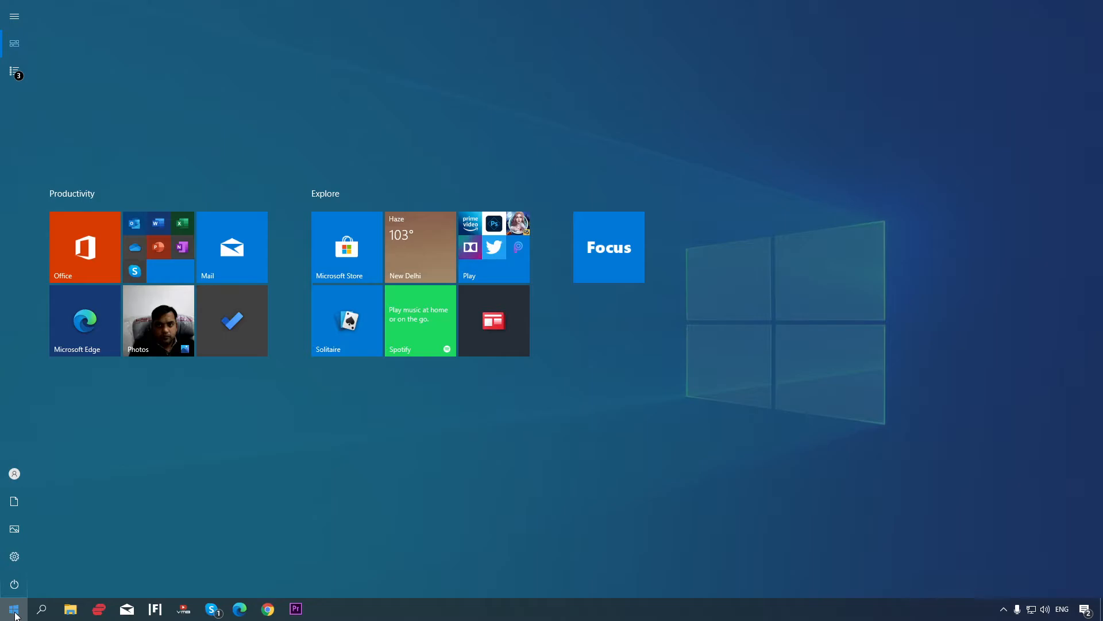
left_click(34, 614)
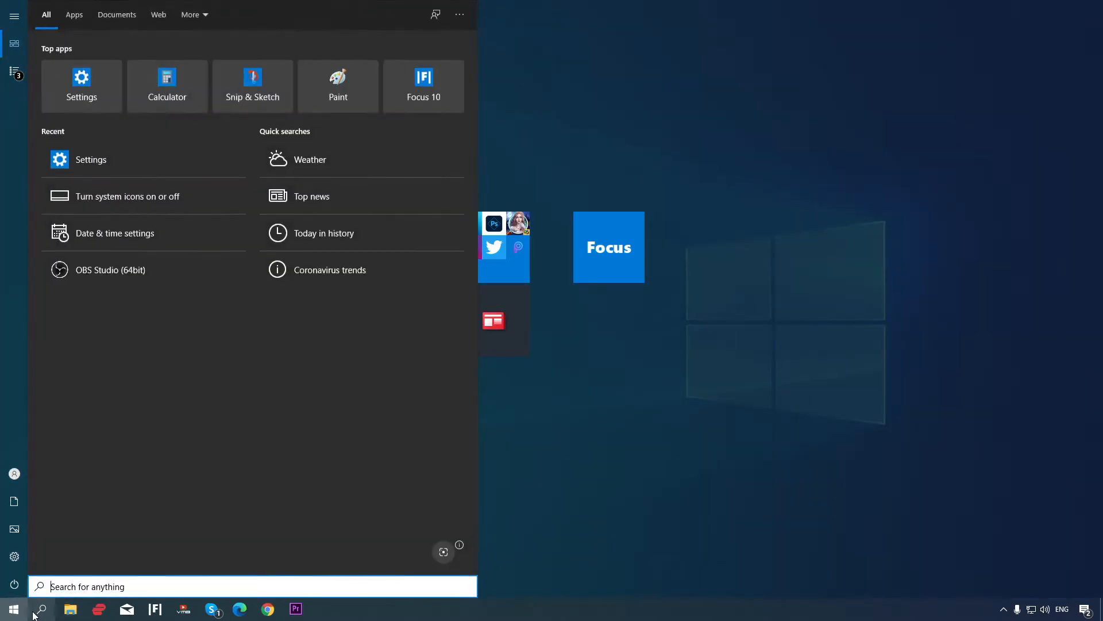
type("setting")
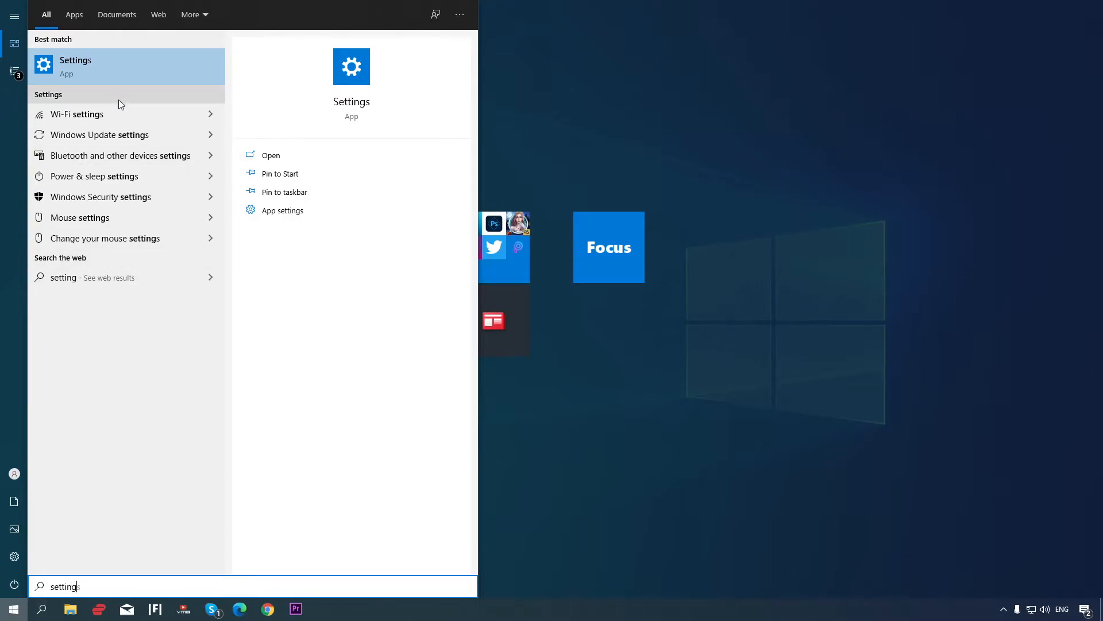
left_click(112, 78)
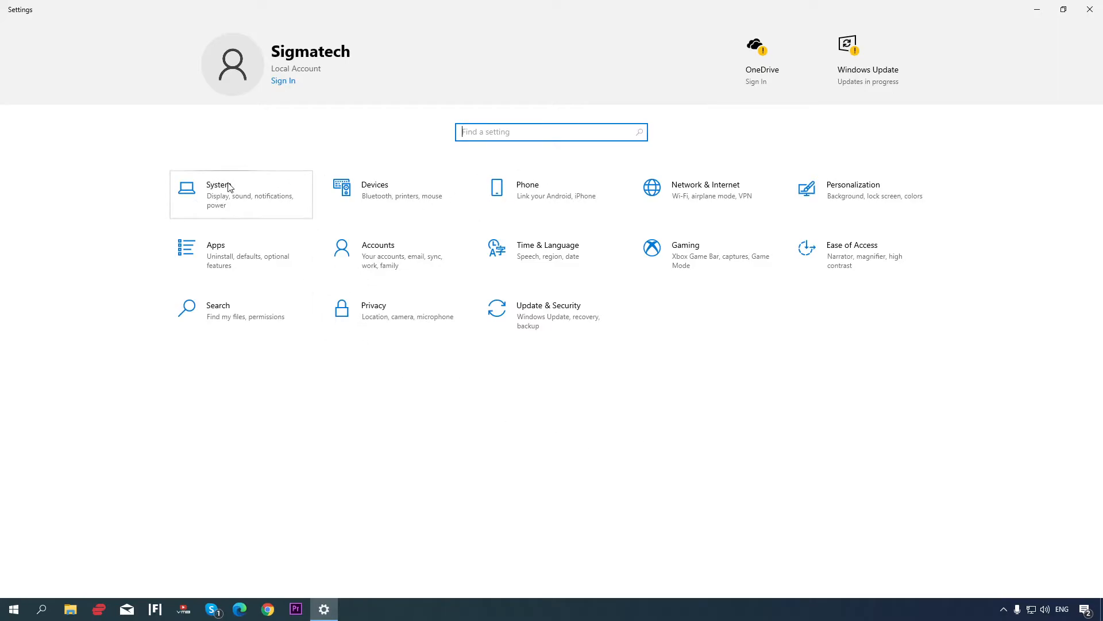
Review the Focus assist options in the System settings and close Settings
left_click(224, 201)
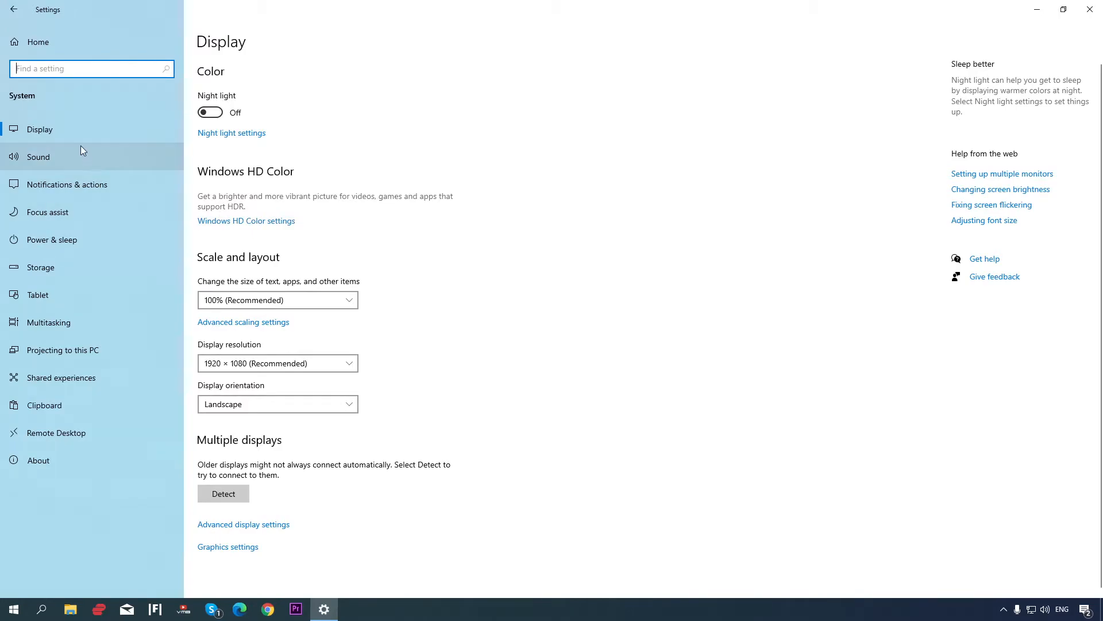
left_click(58, 212)
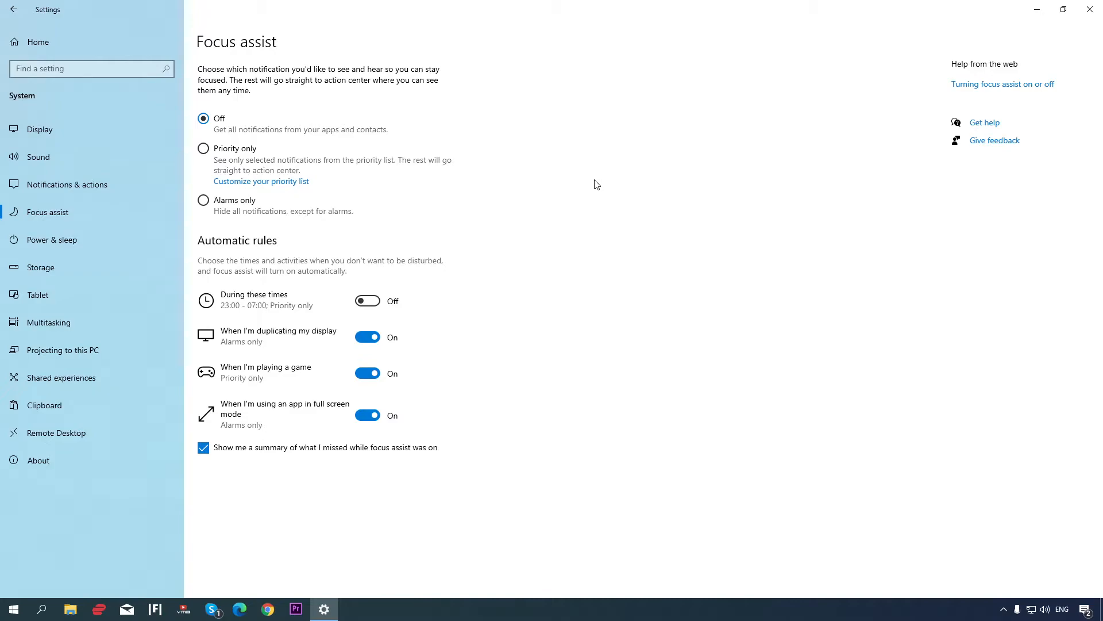
left_click(1091, 10)
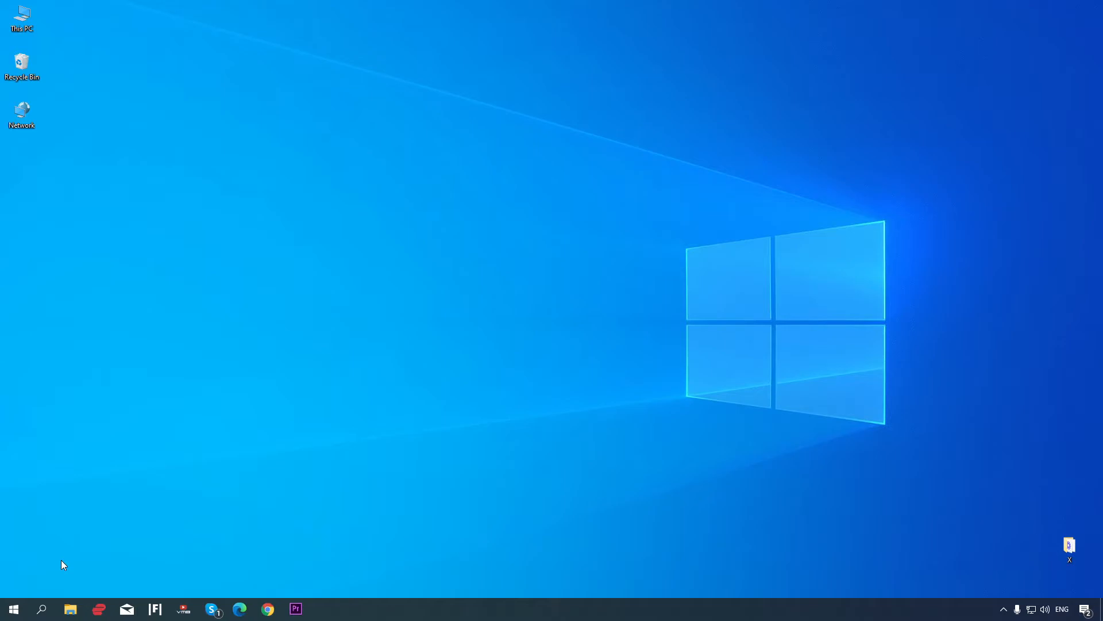
Add three new virtual desktops in Task View
key("super+Tab")
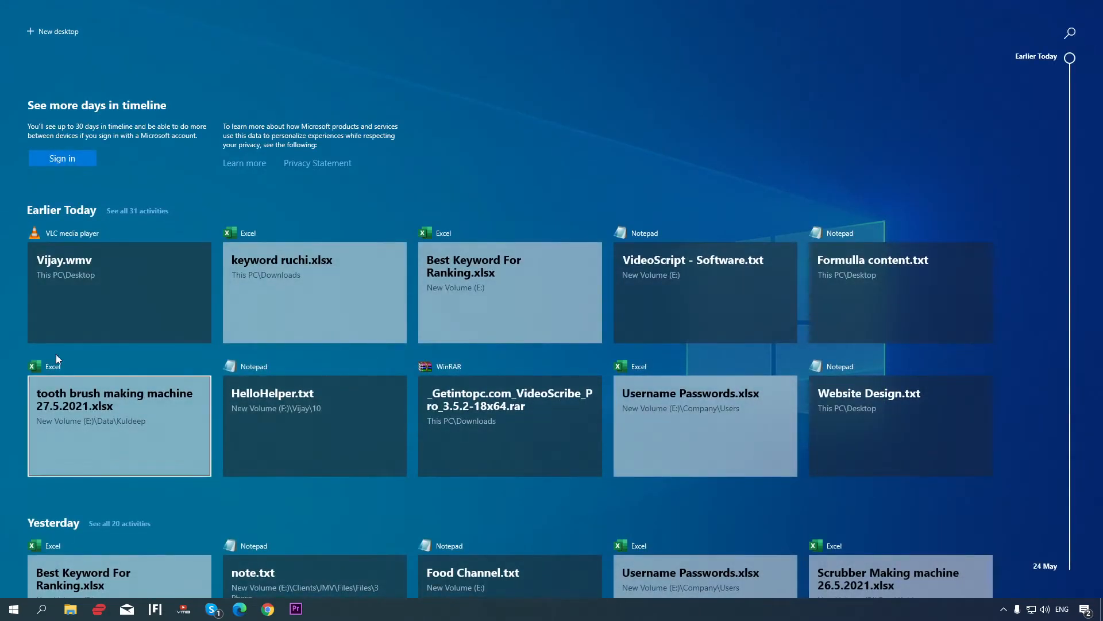
left_click(67, 34)
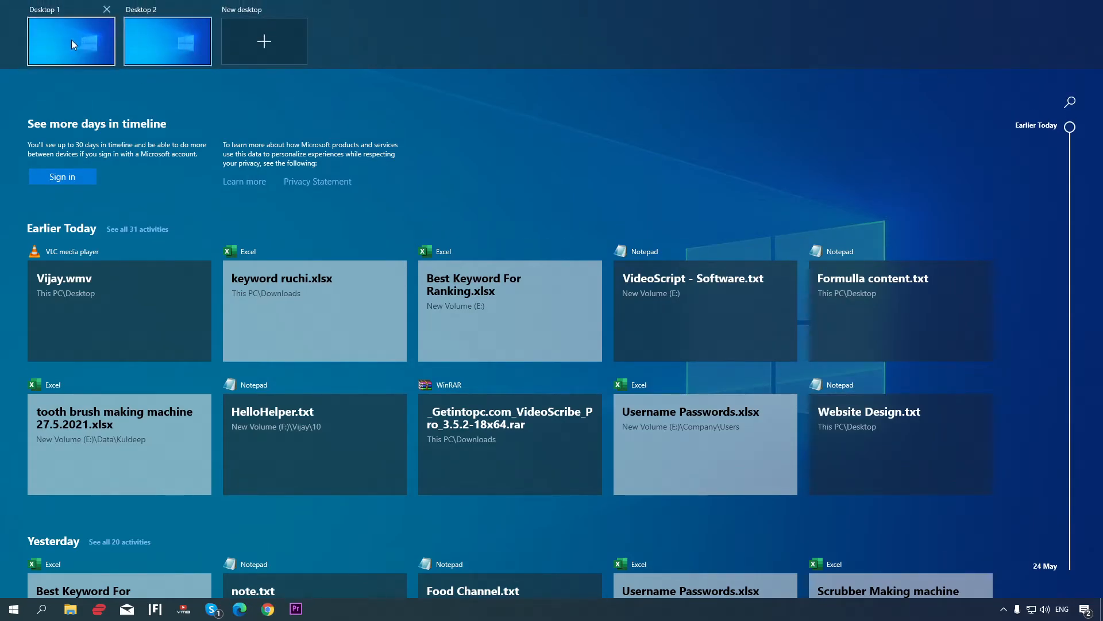
left_click(268, 43)
left_click(370, 46)
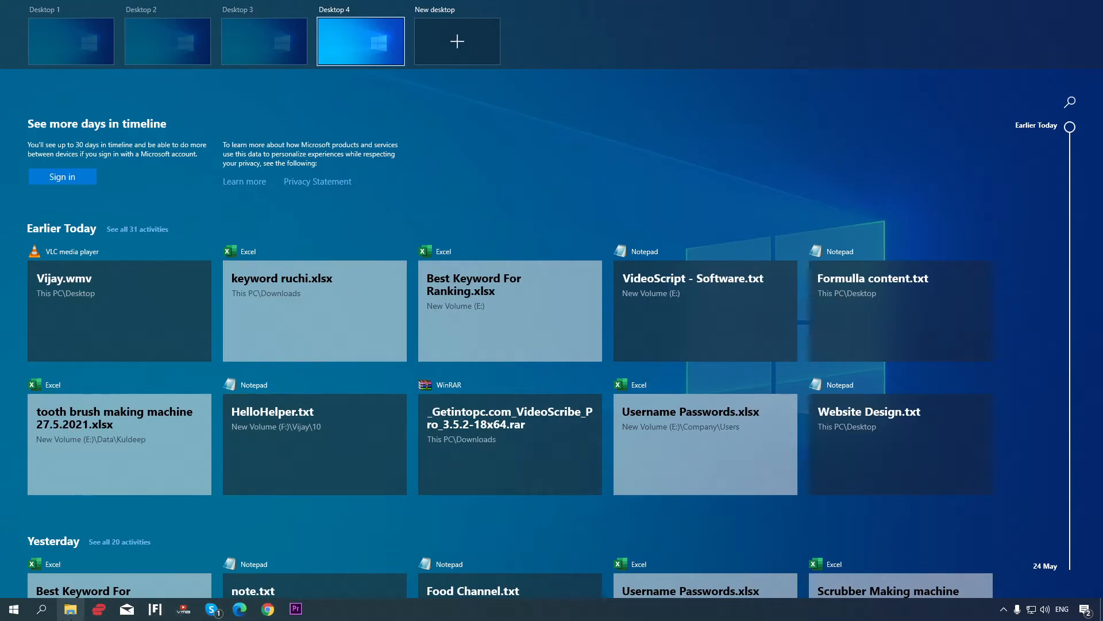
Open and minimize File Explorer on Desktop 4, and switch to Desktop 1 through Task View
left_click(70, 614)
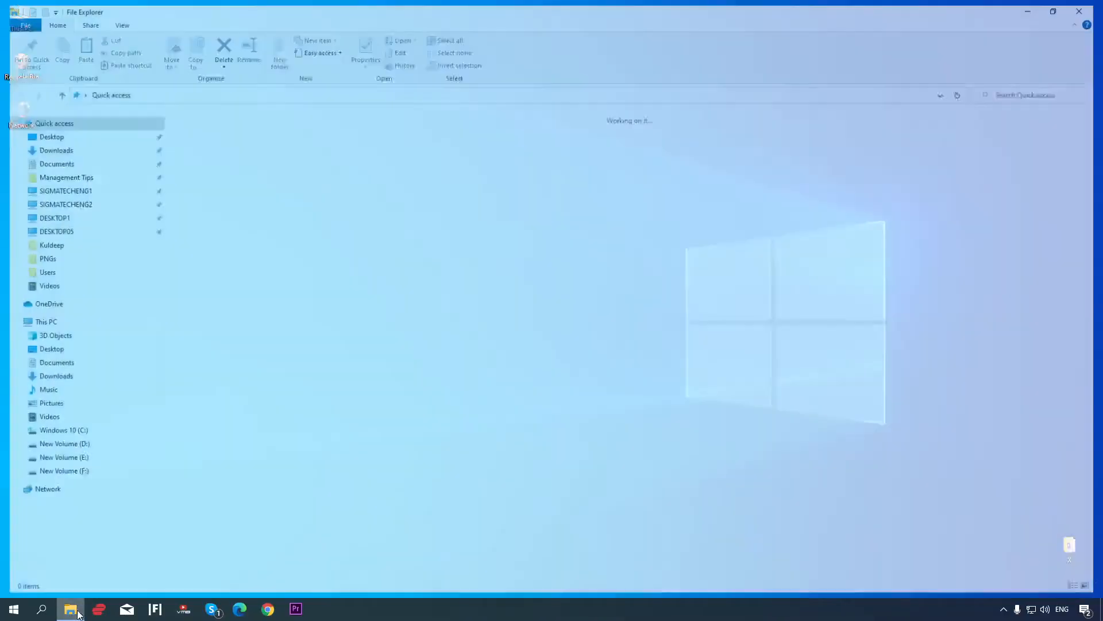
left_click(1038, 6)
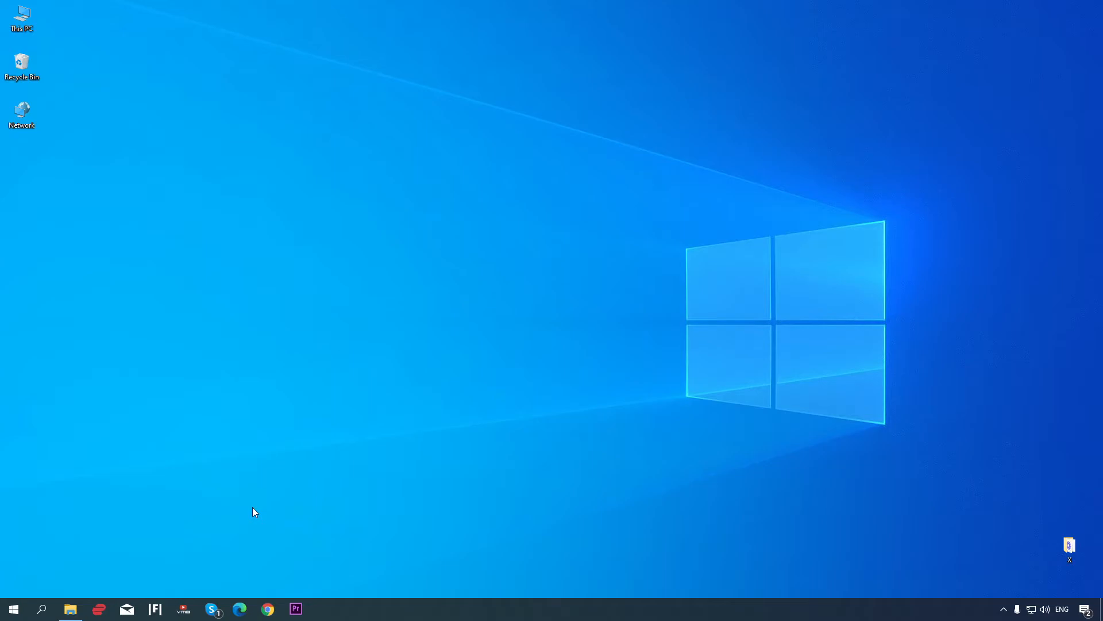
key("super+Tab")
key("super+Tab")
key("super+Tab")
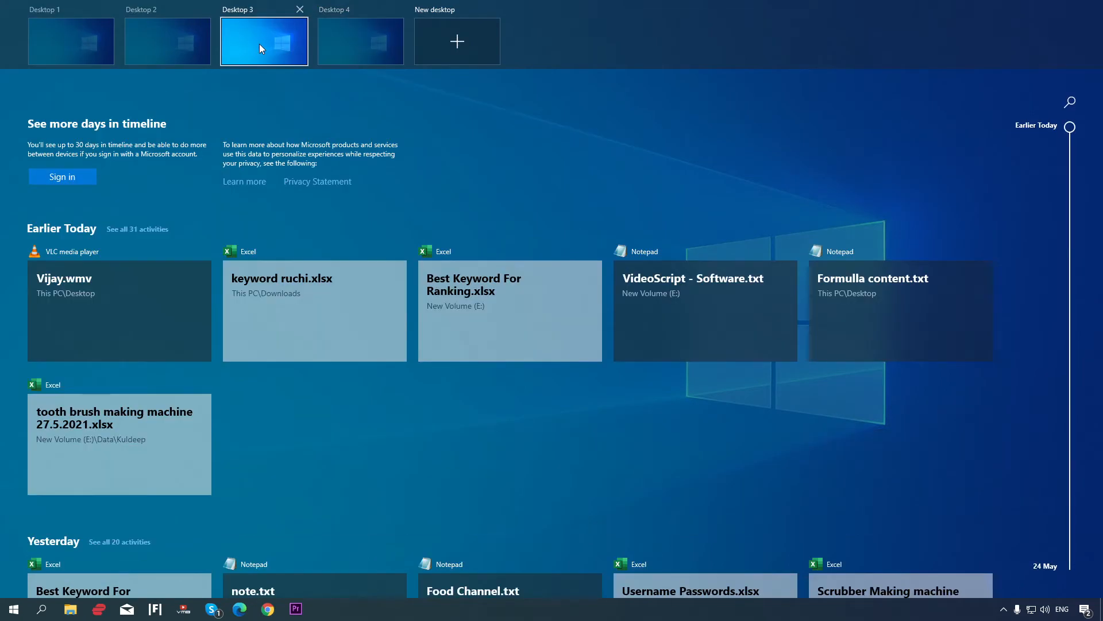
left_click(92, 43)
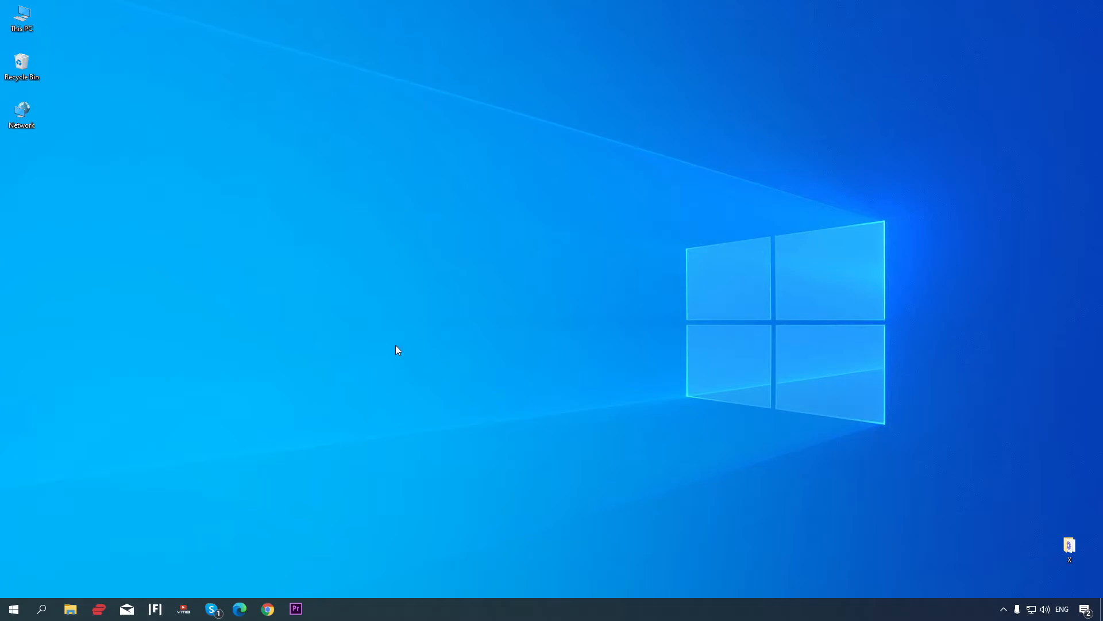
Switch back to Desktop 4, and restore and minimize its File Explorer window
key("super+Tab")
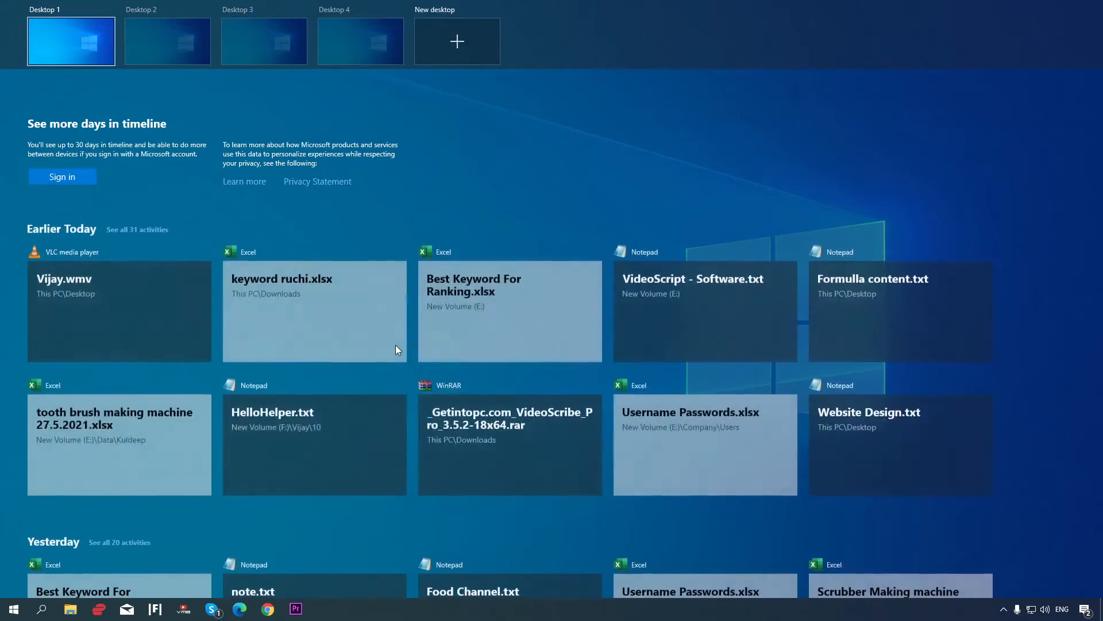
left_click(354, 30)
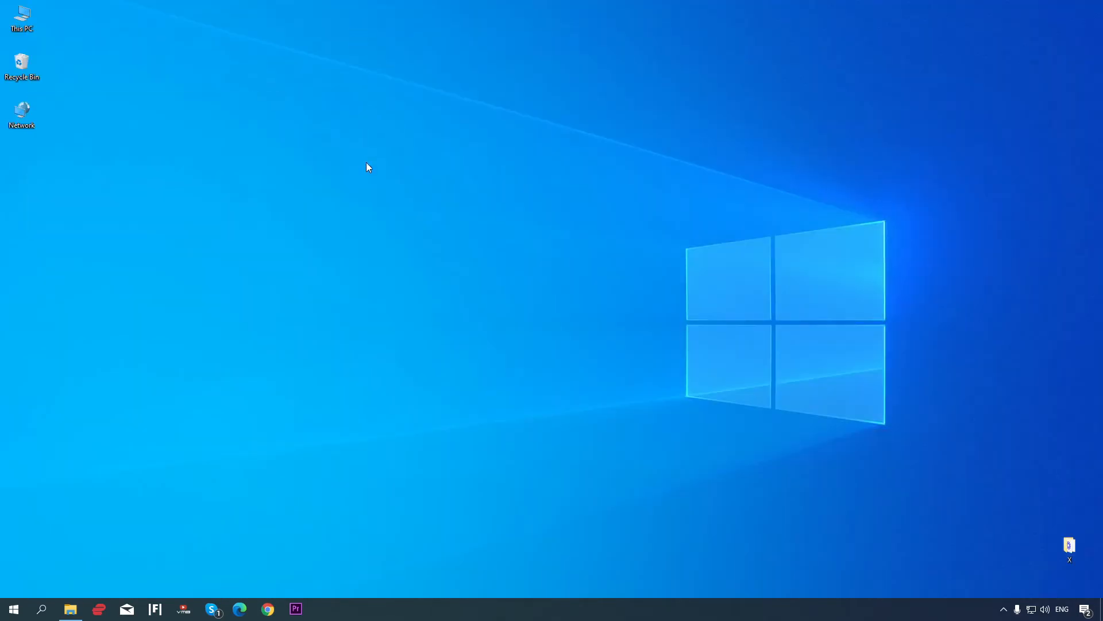
left_click(72, 613)
left_click(72, 613)
Open the Colors page of the Personalization settings from Start and look through its options
left_click(14, 610)
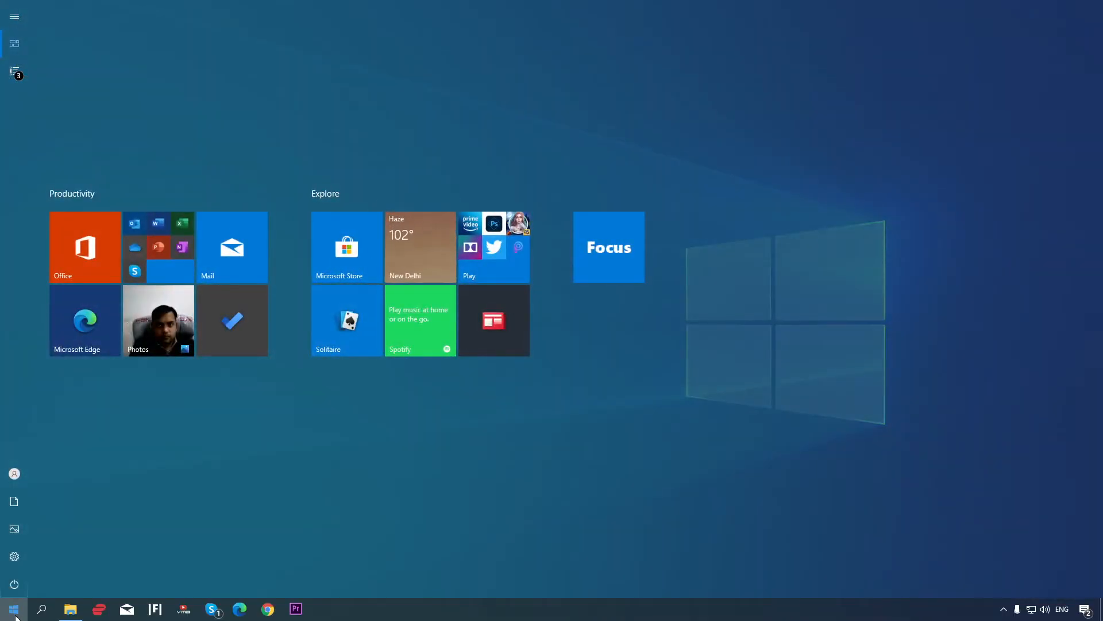
mouse_move(16, 561)
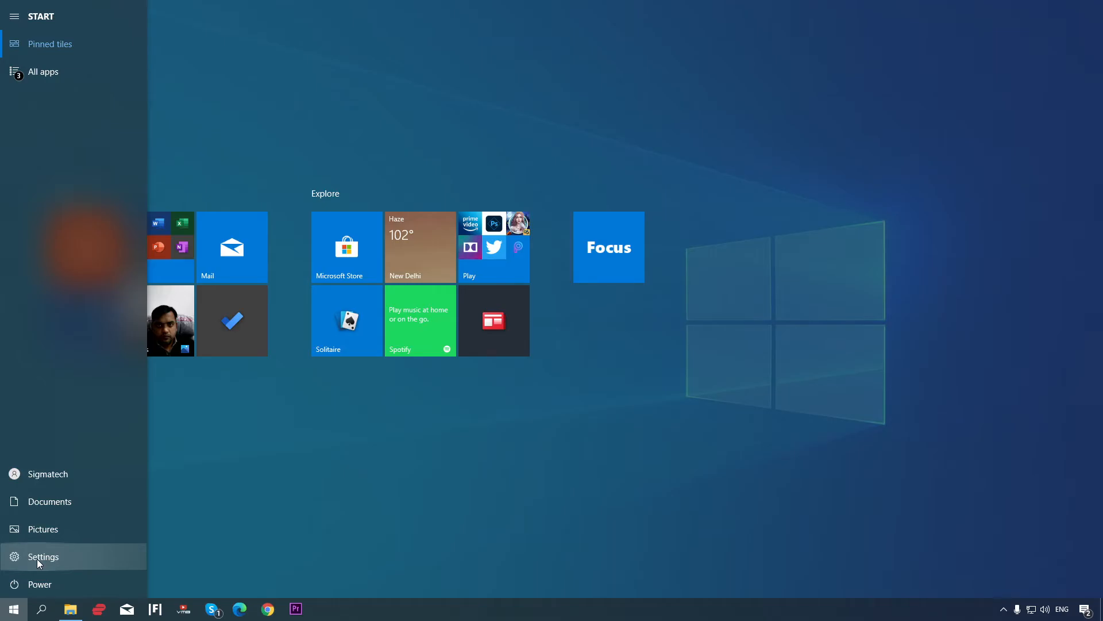
left_click(34, 557)
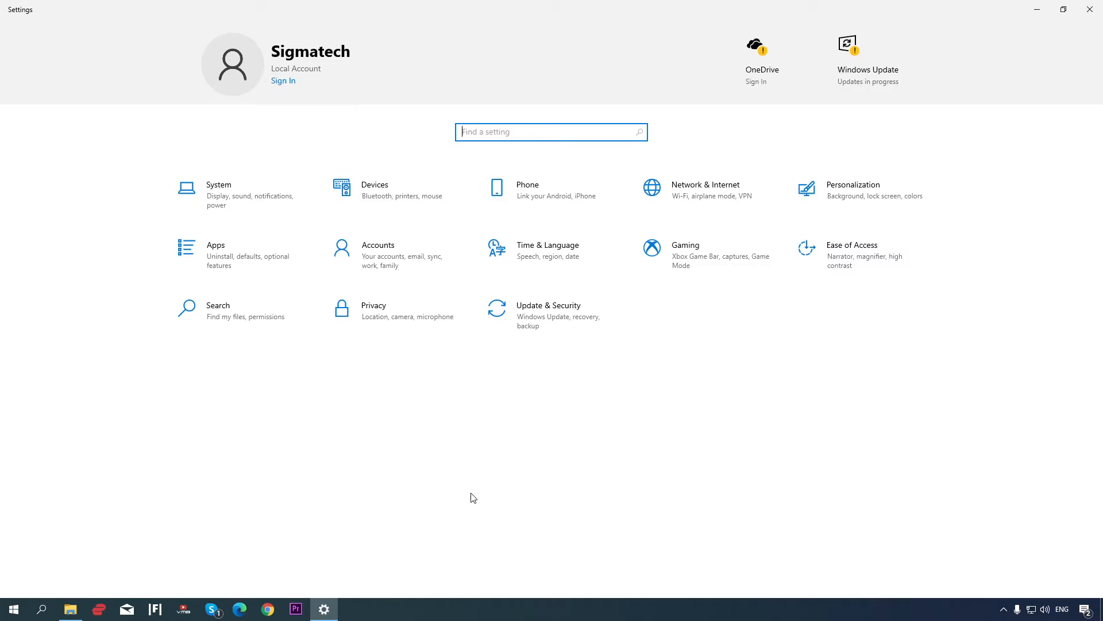
left_click(854, 196)
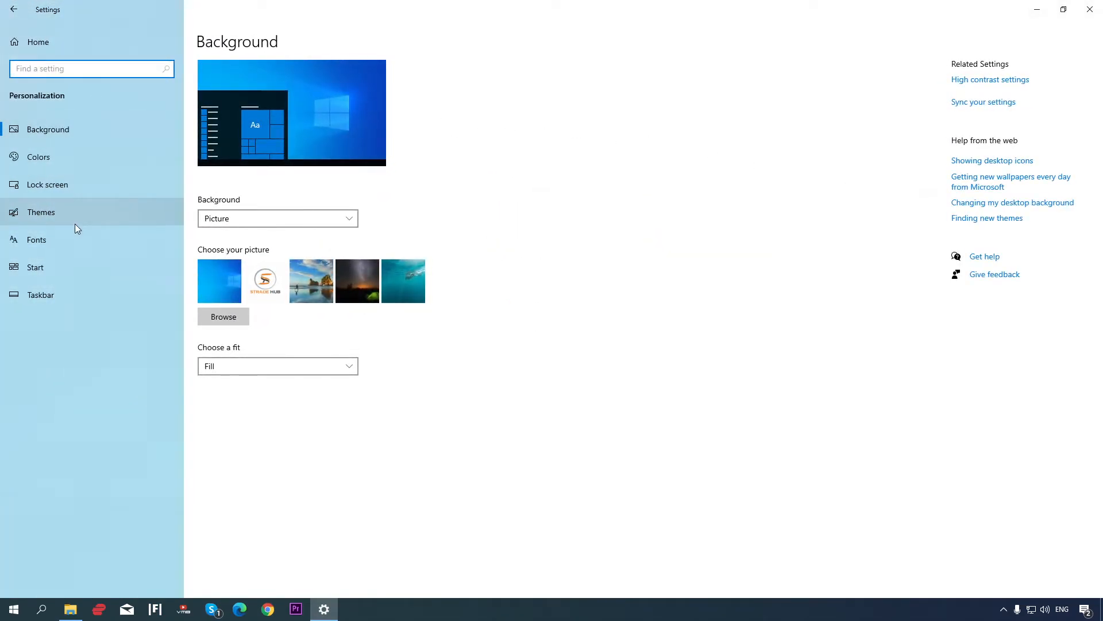
left_click(64, 163)
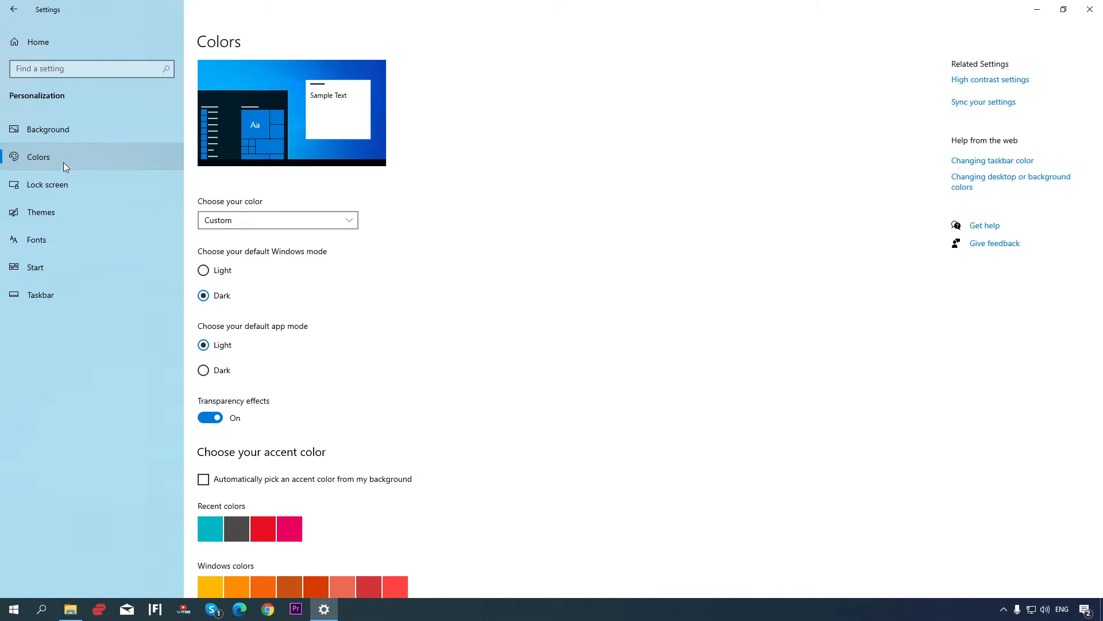
scroll(493, 280, "down", 2)
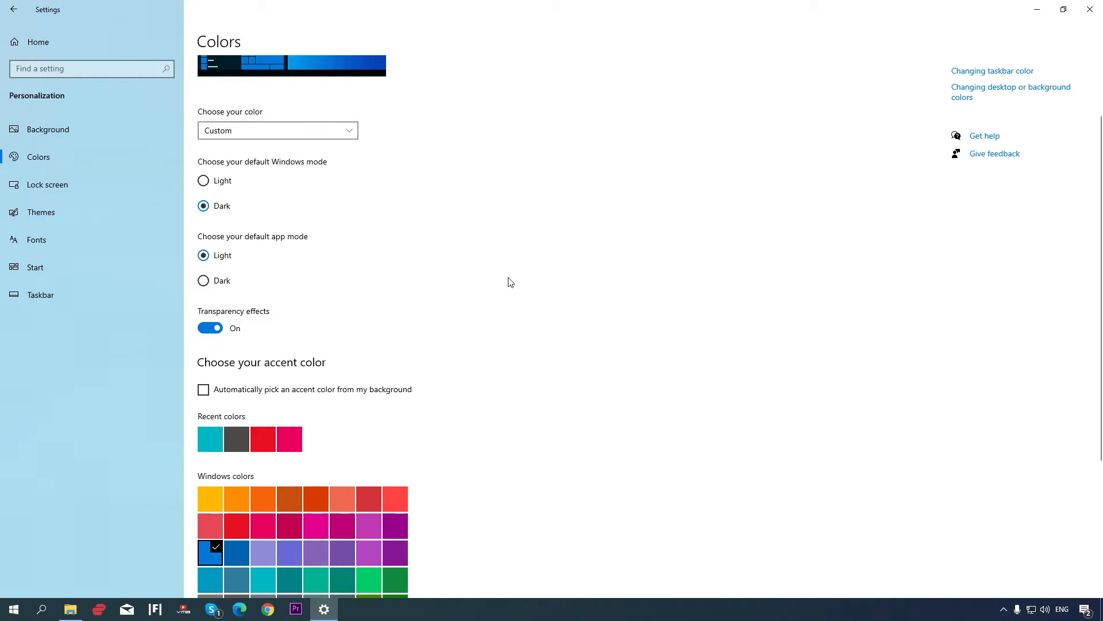
scroll(511, 282, "up", 2)
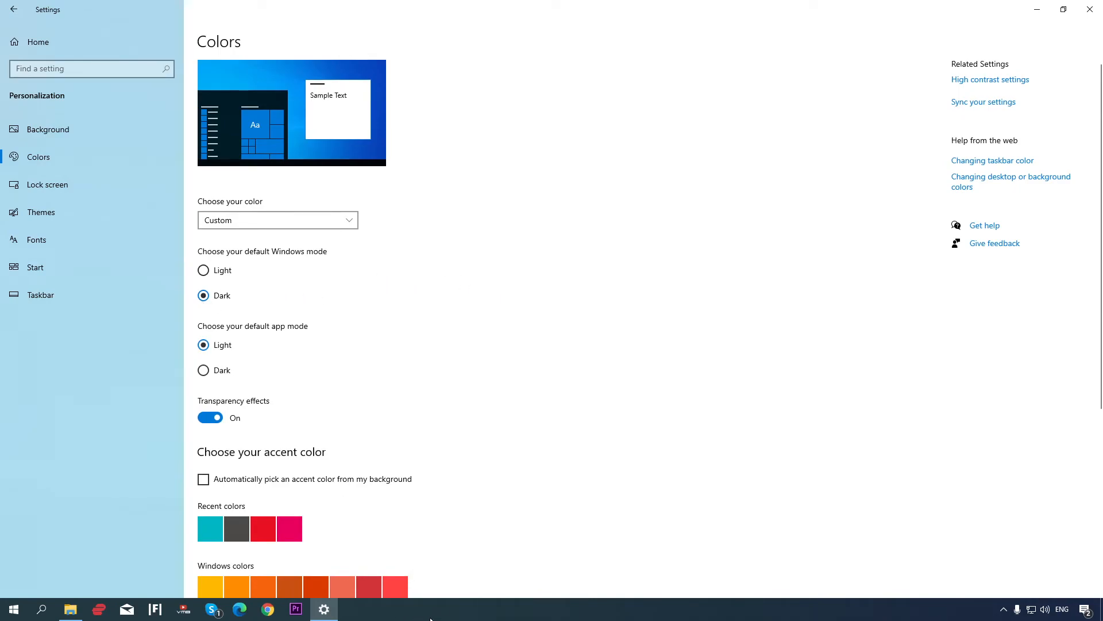
Set the default Windows mode to Light and check how the Start menu looks with it
left_click(204, 271)
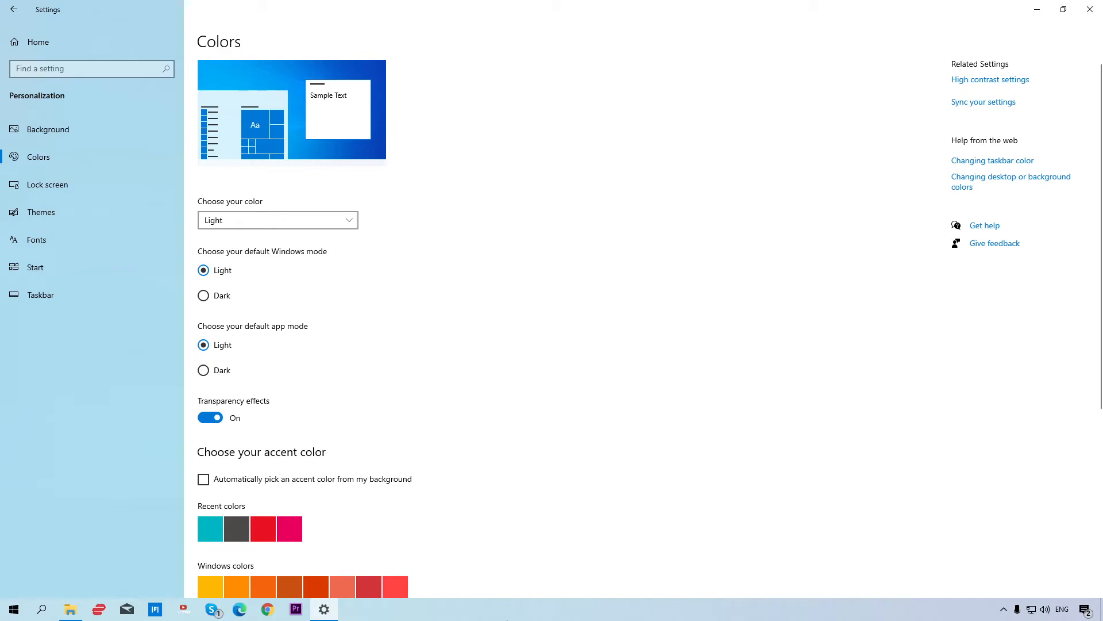
left_click(13, 609)
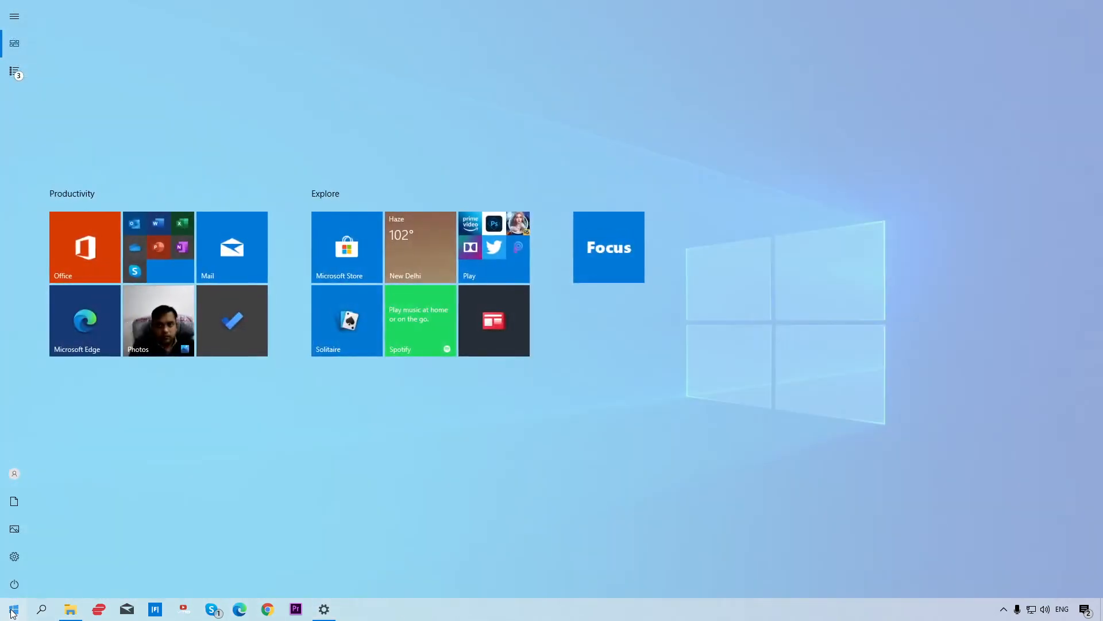
left_click(1012, 48)
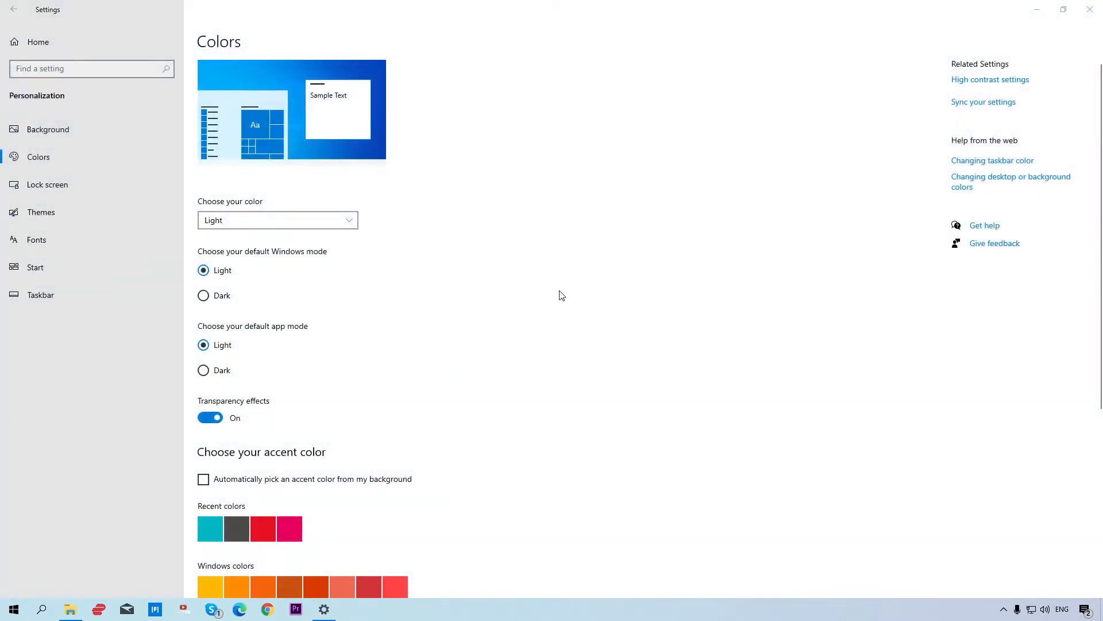
Set the default Windows mode back to Dark and check the Start menu's look again
left_click(204, 296)
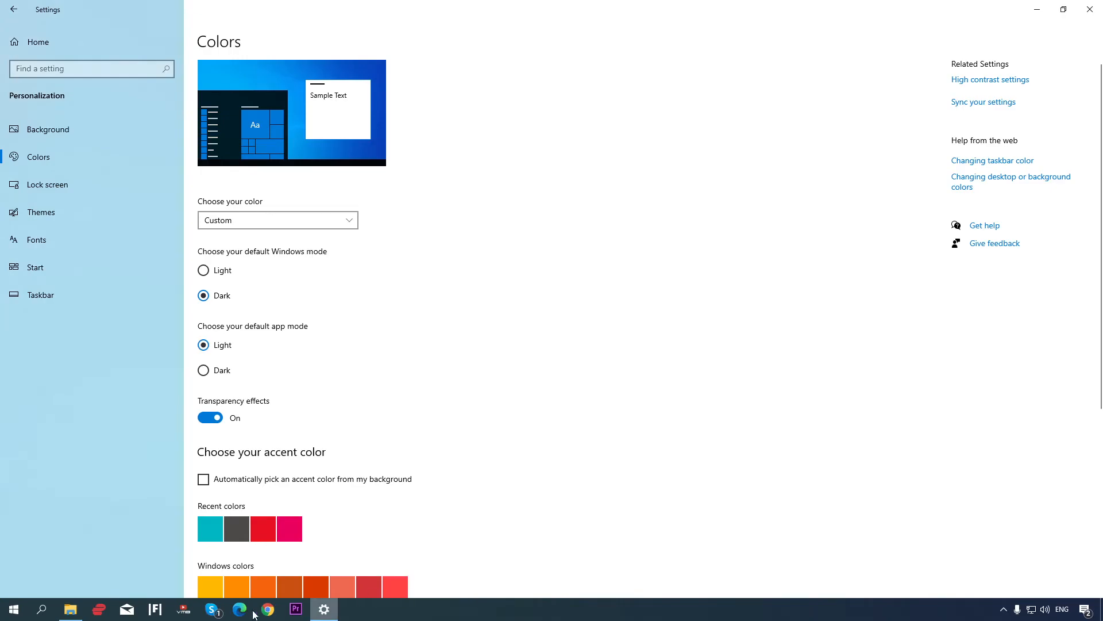
left_click(23, 615)
left_click(23, 615)
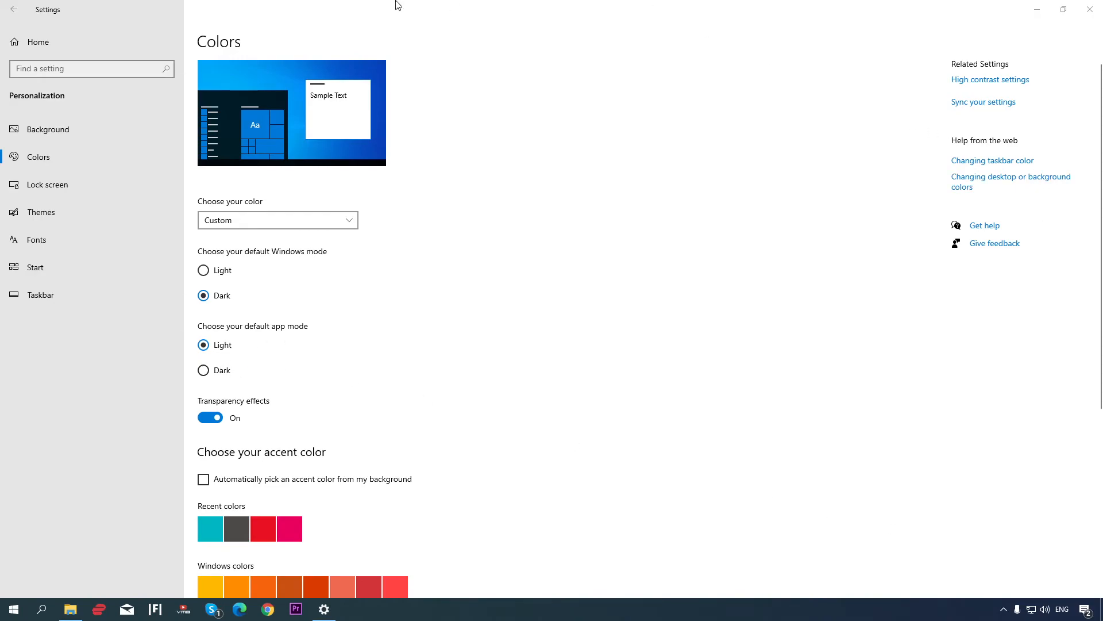
Try the Dark default app mode, set both the default Windows and app modes to Light, and minimize Settings
left_click(204, 371)
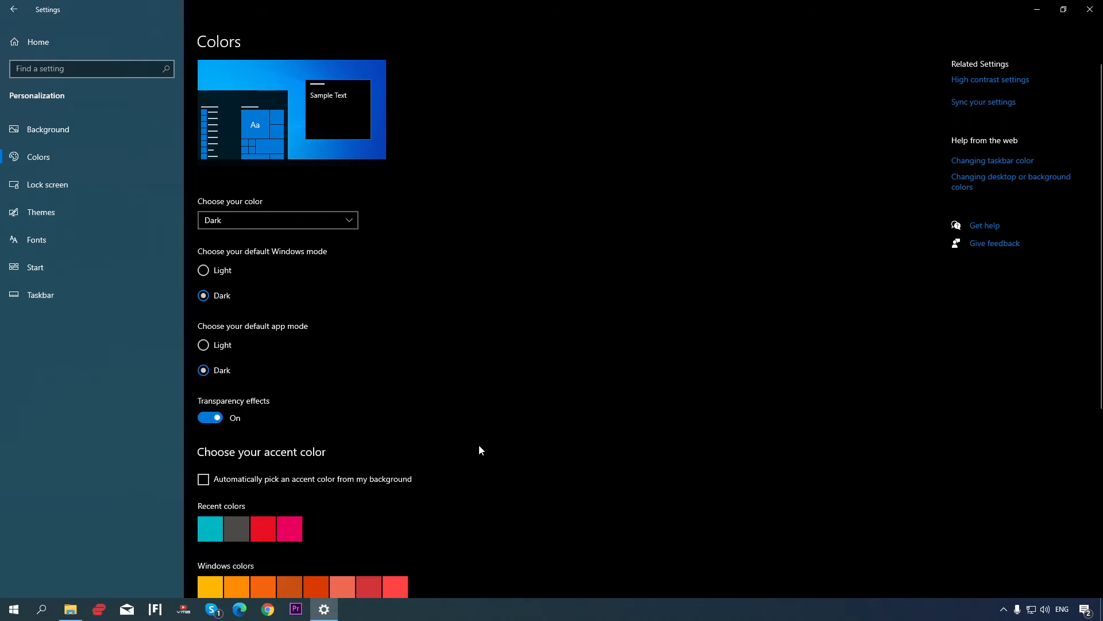
left_click(208, 275)
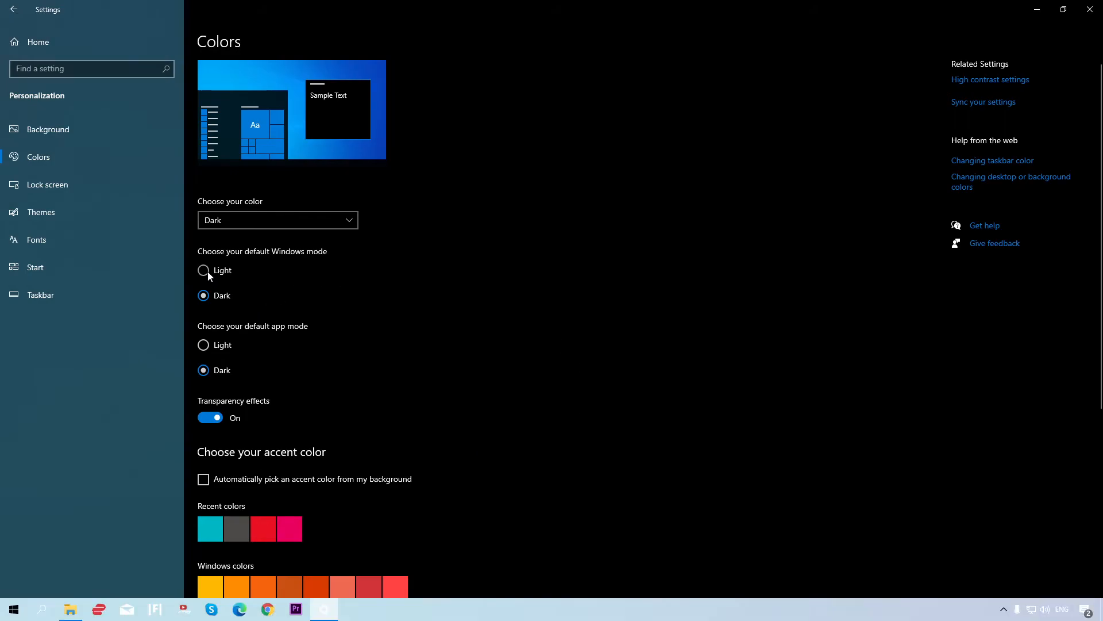
left_click(204, 347)
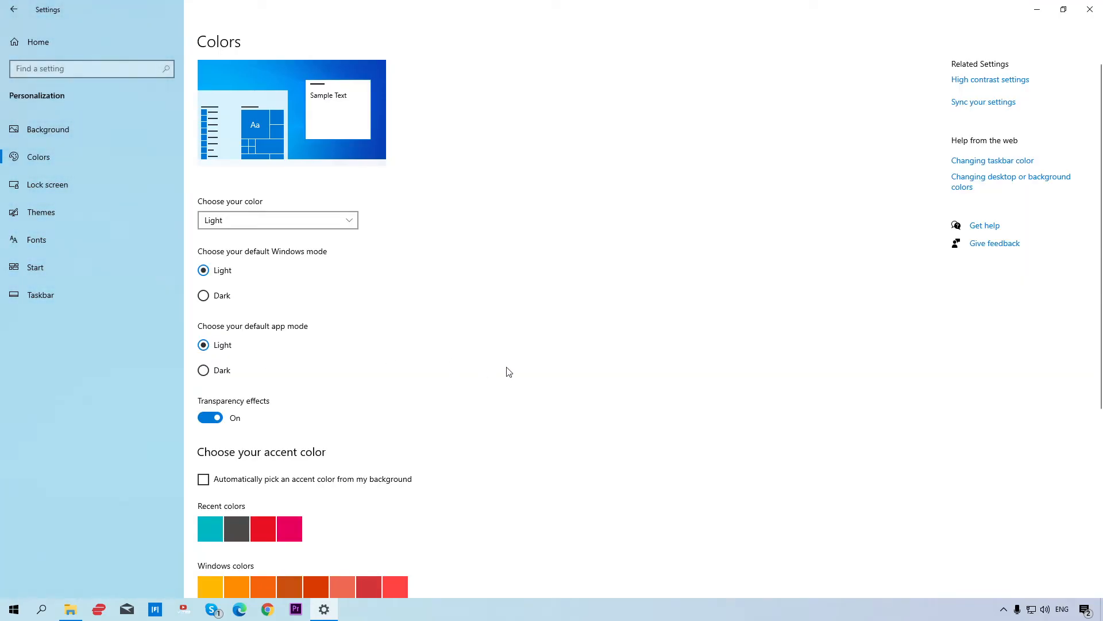
left_click(1038, 13)
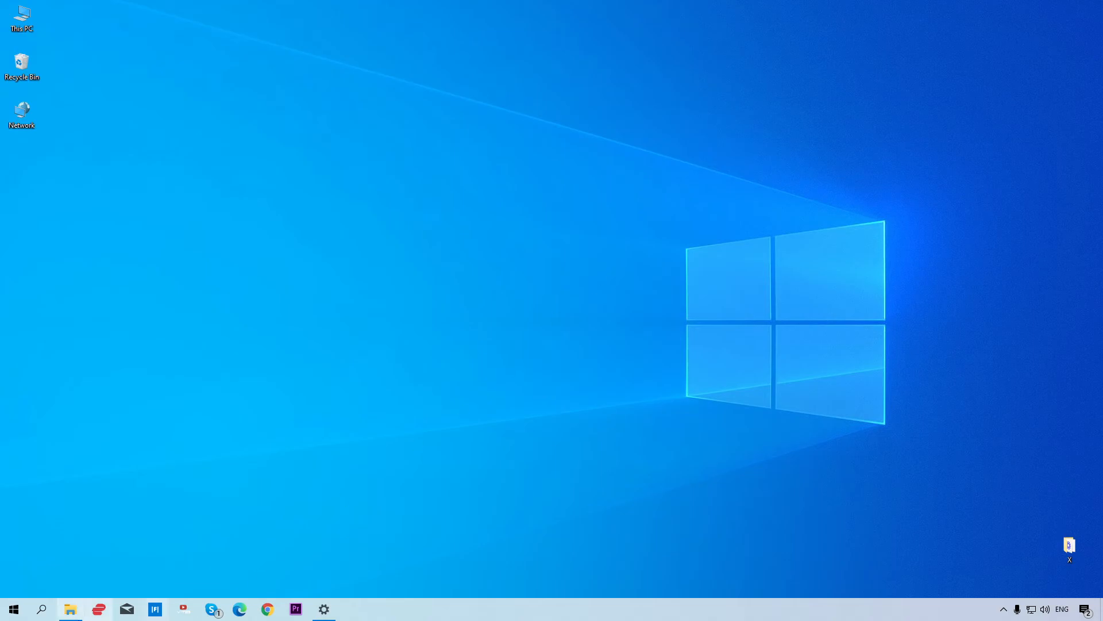
Reopen Settings, look through the Privacy permissions from General to the app permissions, and return to the Settings home page
left_click(323, 610)
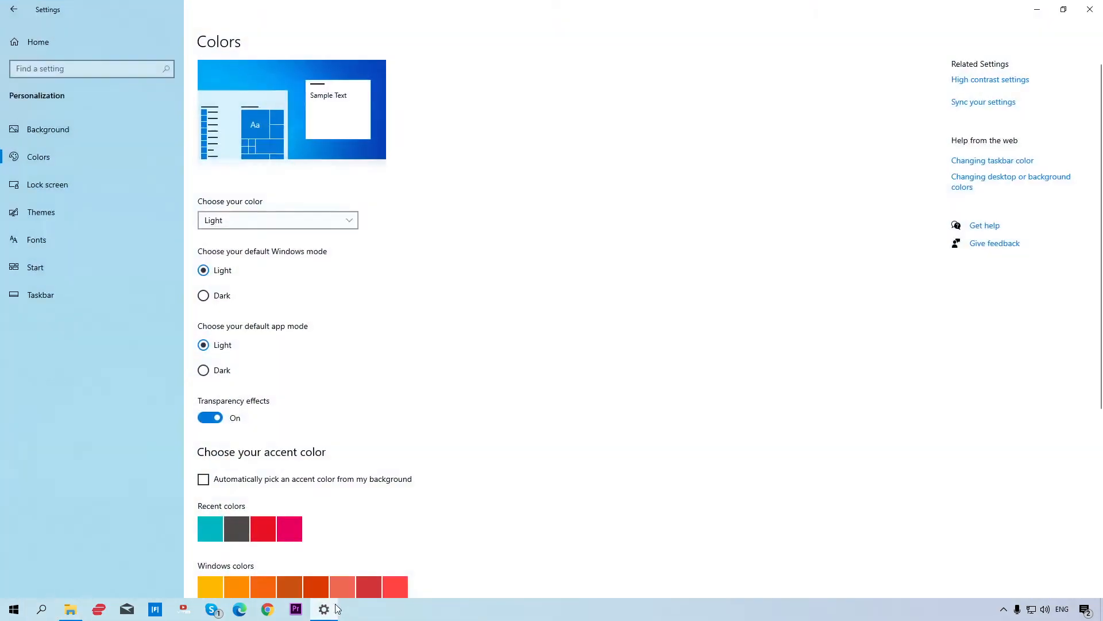
left_click(32, 49)
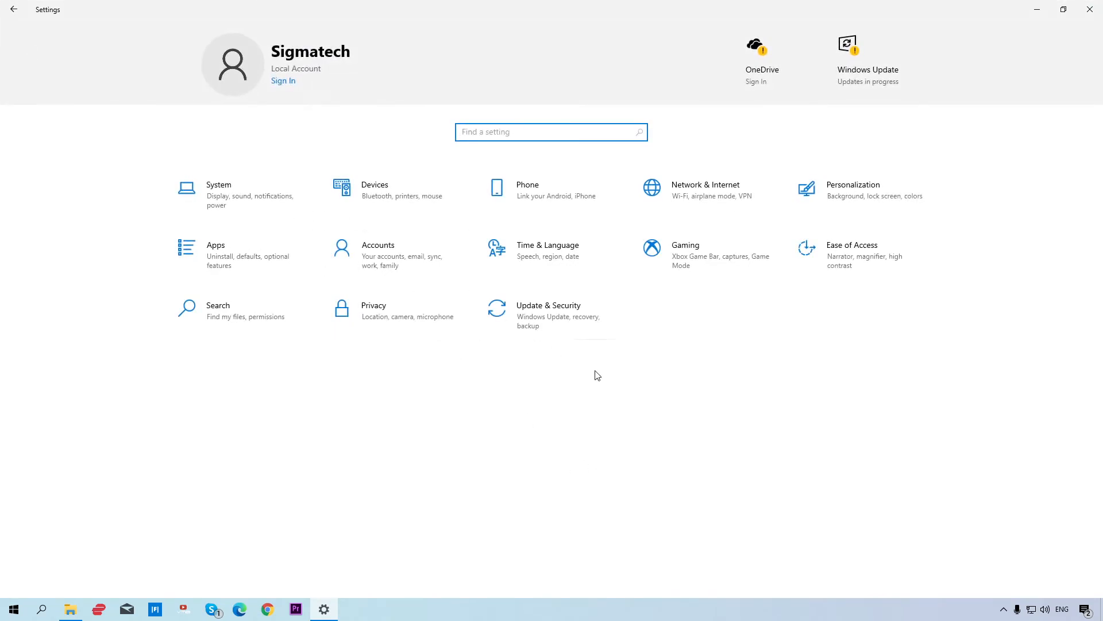
left_click(384, 322)
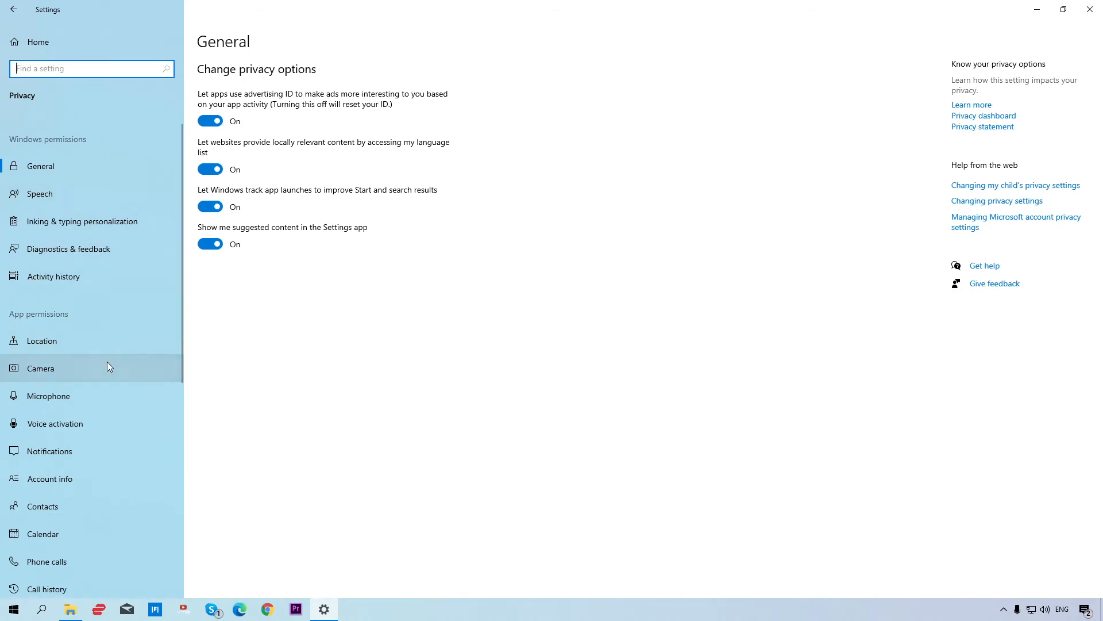
scroll(95, 358, "down", 5)
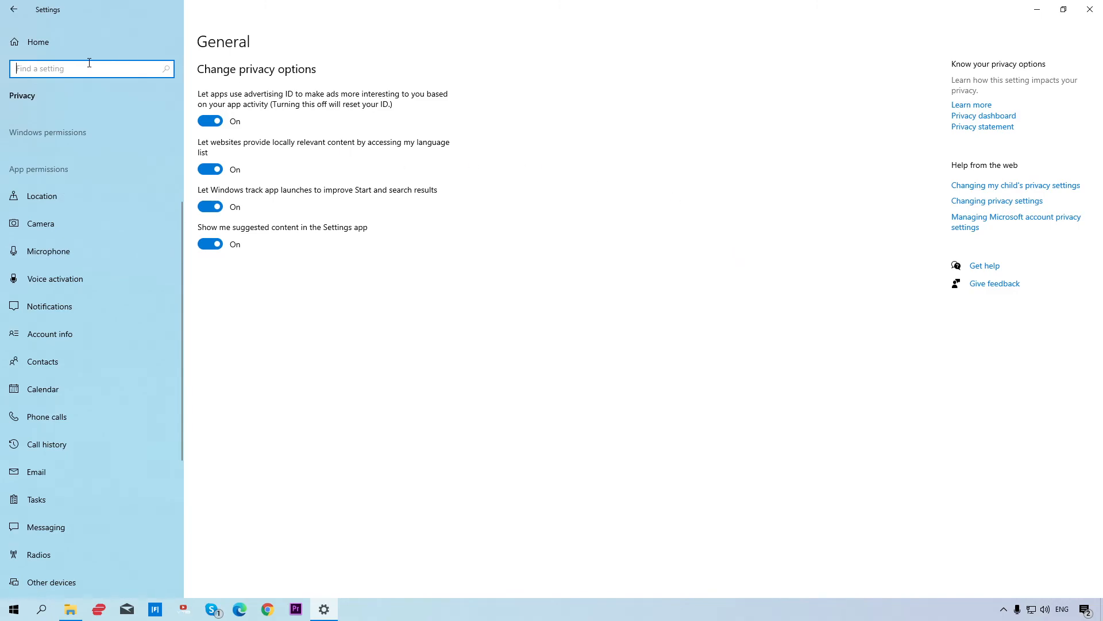
left_click(13, 9)
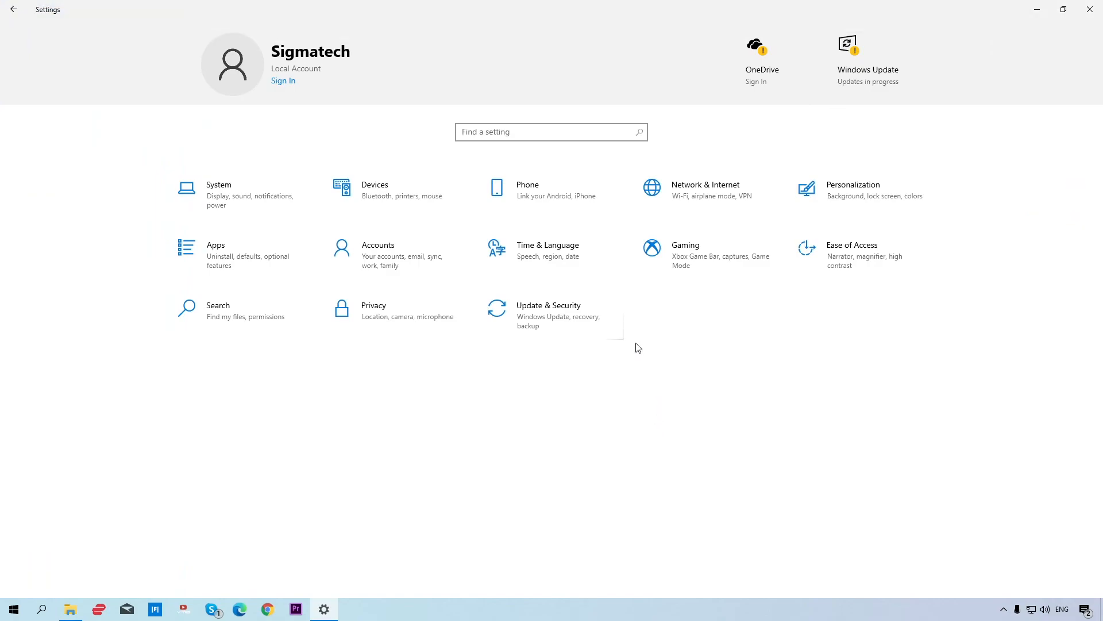
Open Virus & threat protection from the Windows Security page of the Update & Security settings
left_click(566, 316)
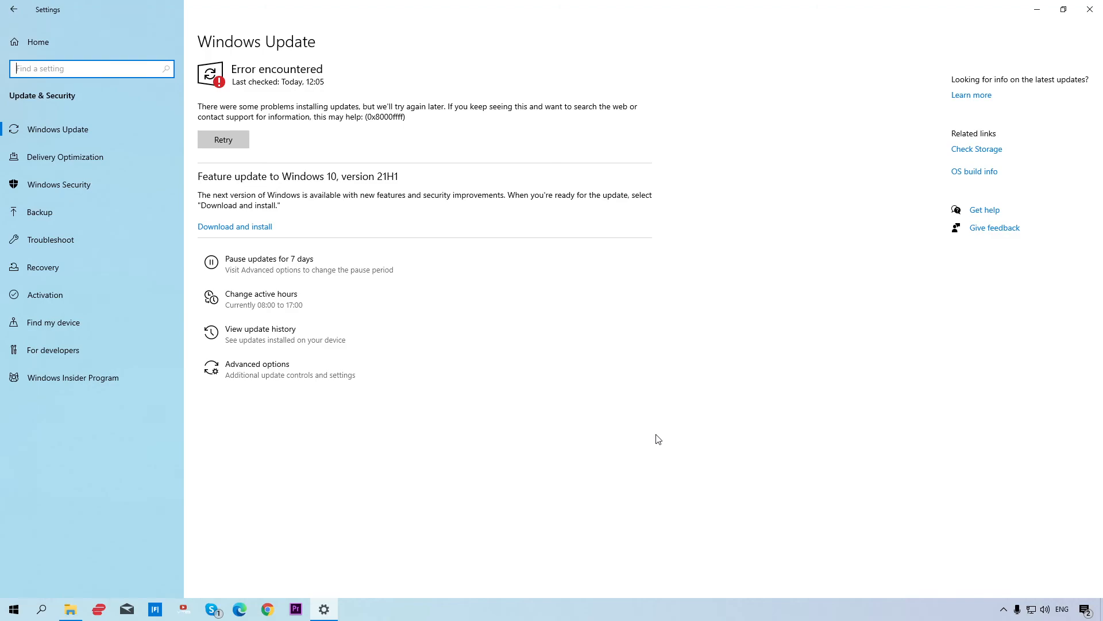
left_click(57, 190)
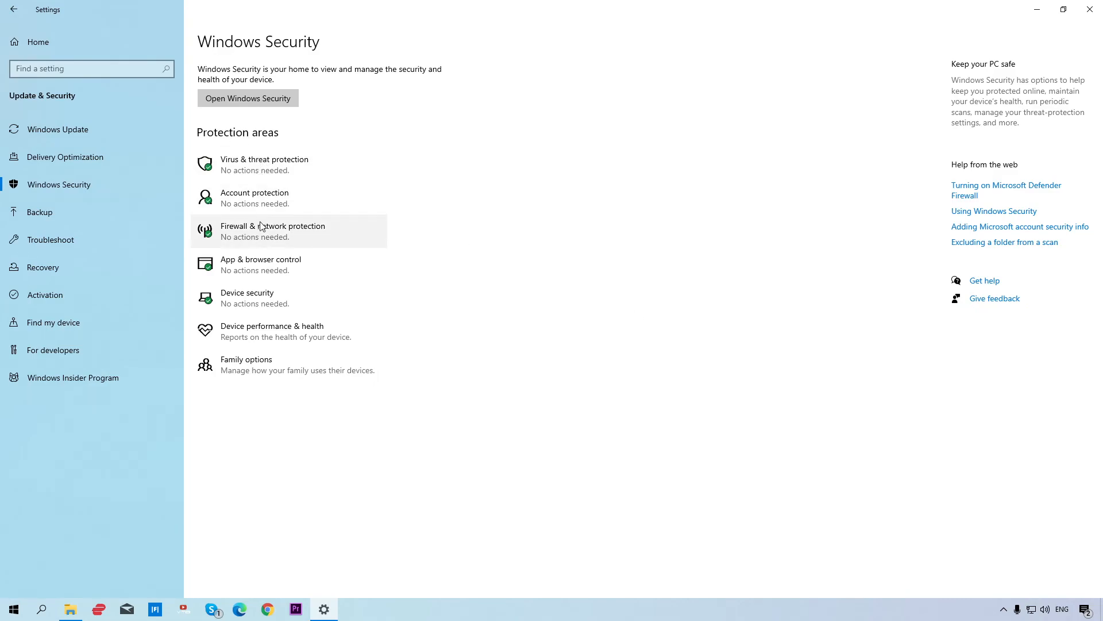
left_click(251, 171)
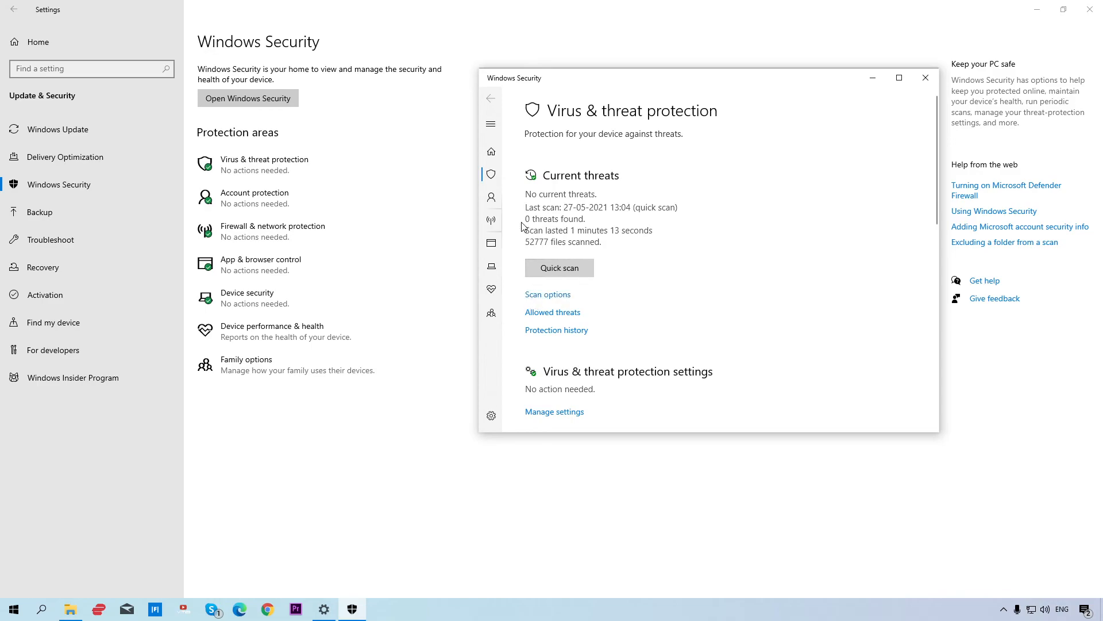
Turn off Real-time protection and Cloud-delivered protection in the Virus & threat protection settings and return to the overview
scroll(569, 314, "down", 3)
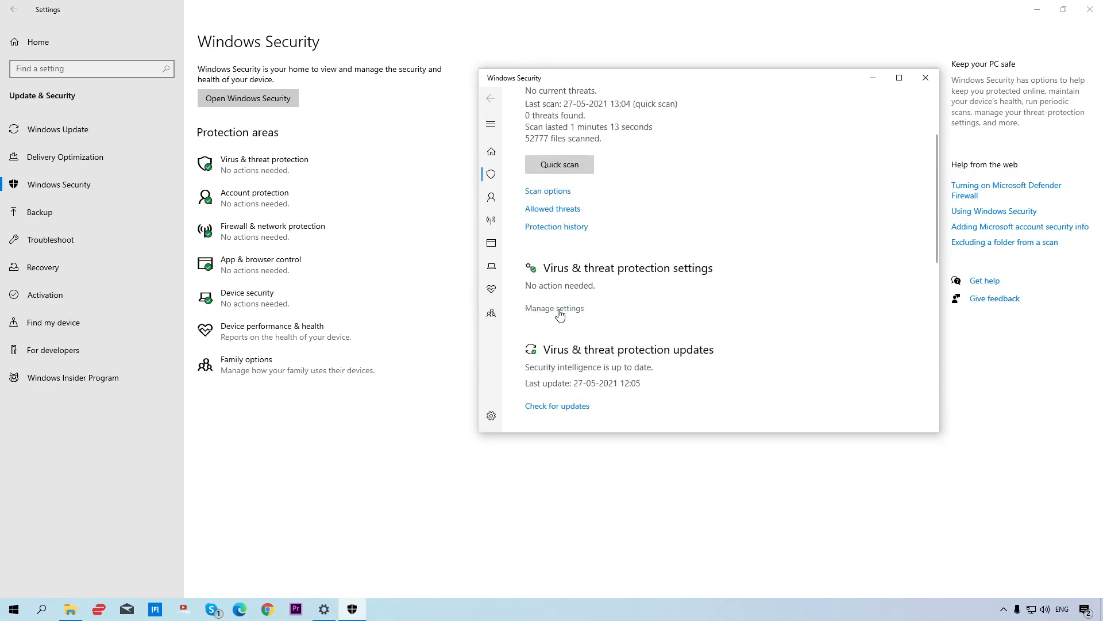
left_click(558, 308)
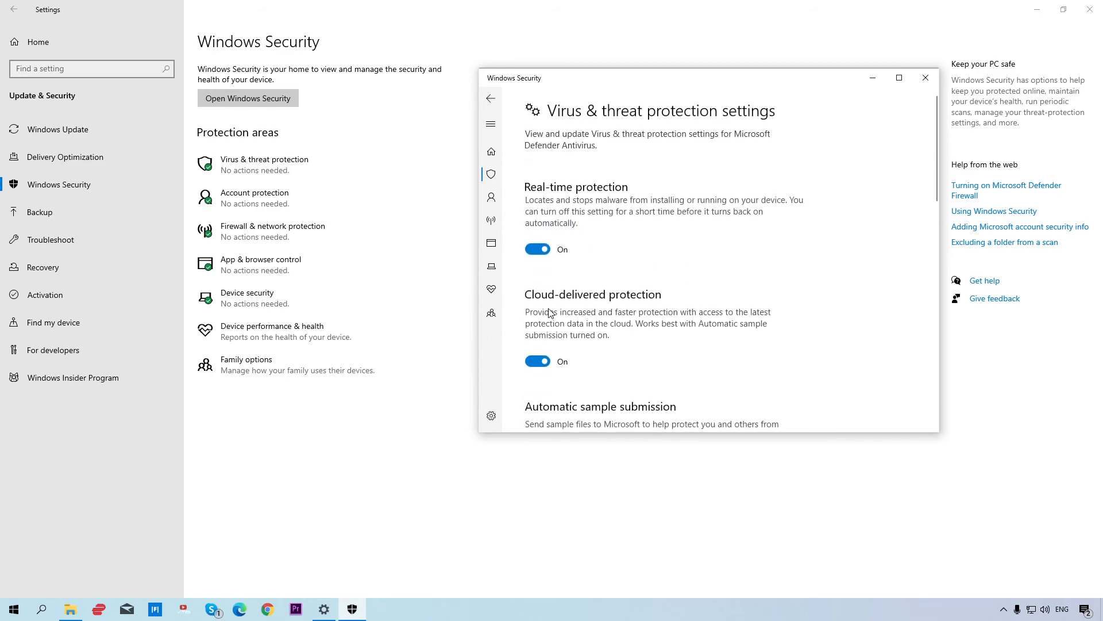
left_click(538, 248)
left_click(539, 374)
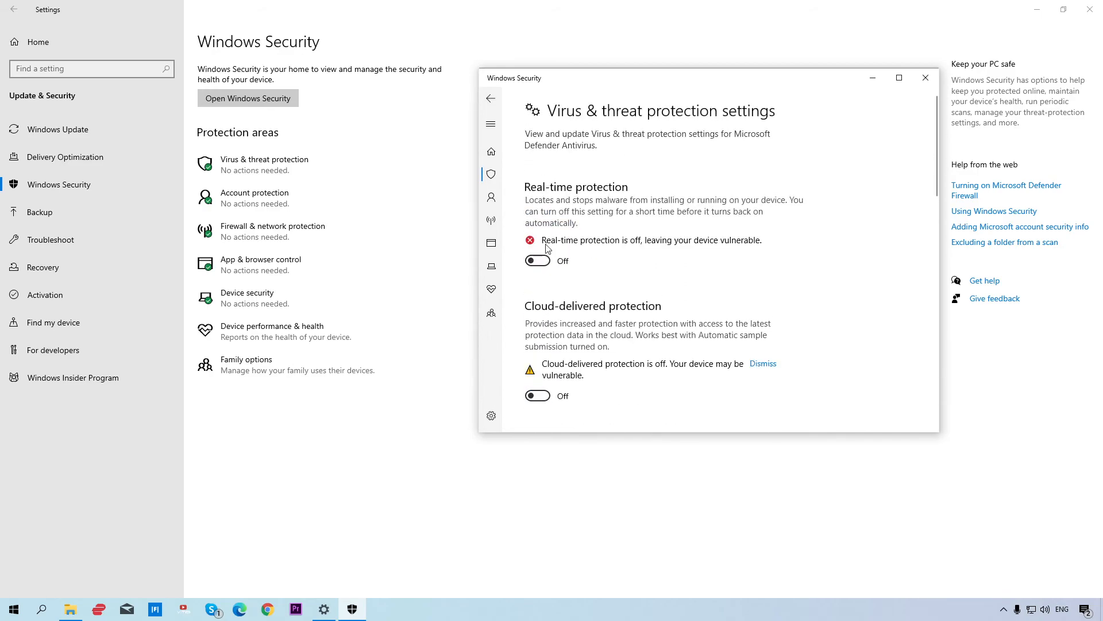
left_click(489, 100)
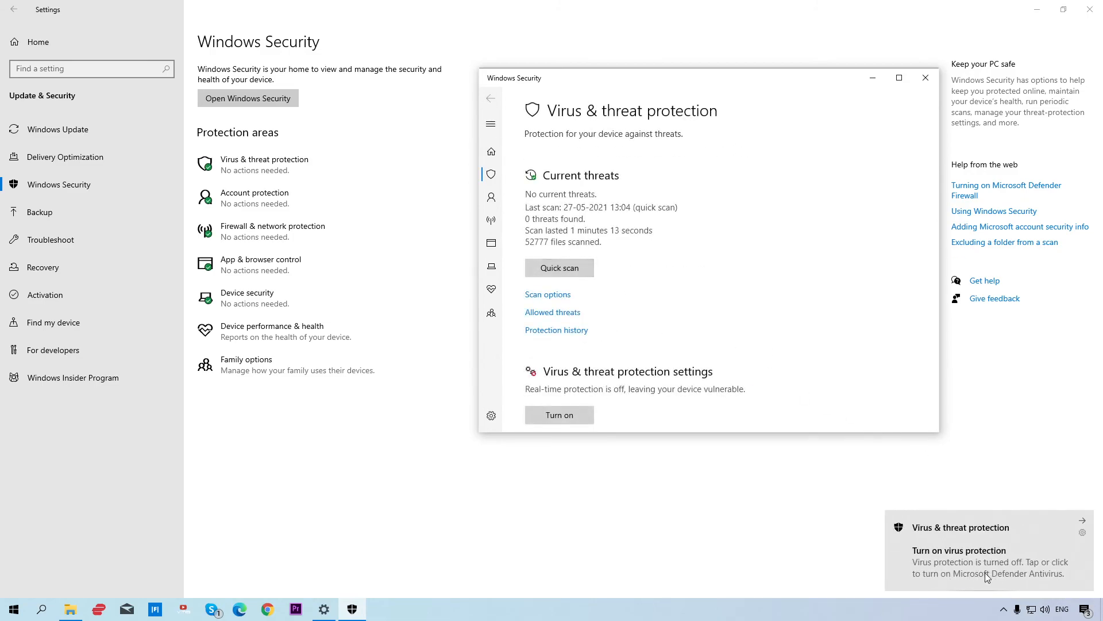
Turn Real-time protection and Cloud-delivered protection back on, close Windows Security, and minimize Settings
scroll(652, 308, "down", 5)
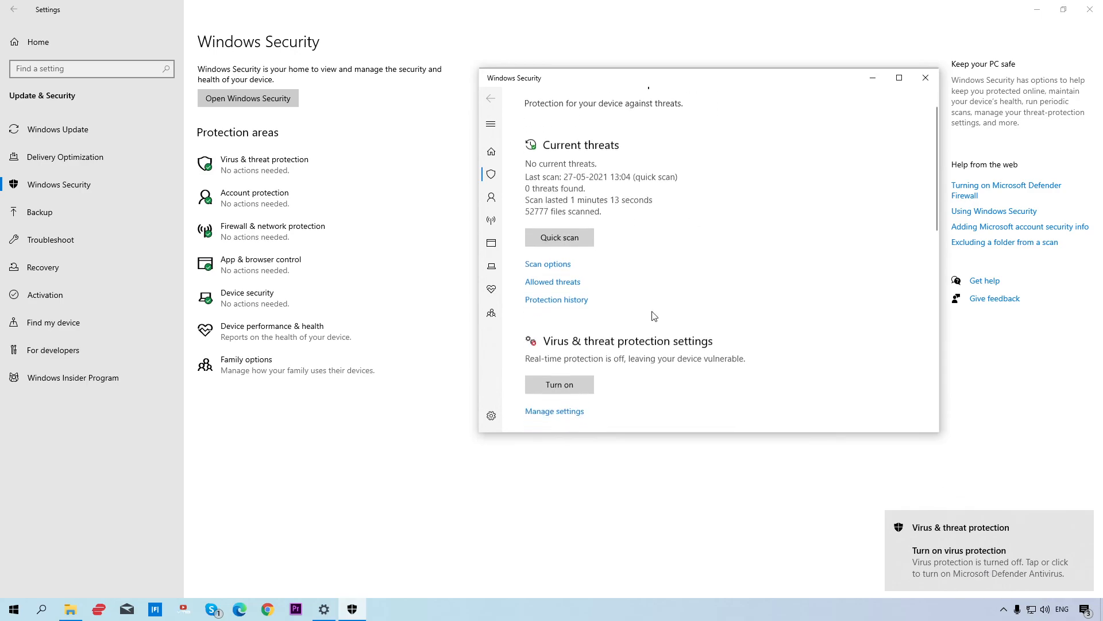
left_click(551, 288)
left_click(540, 263)
left_click(537, 384)
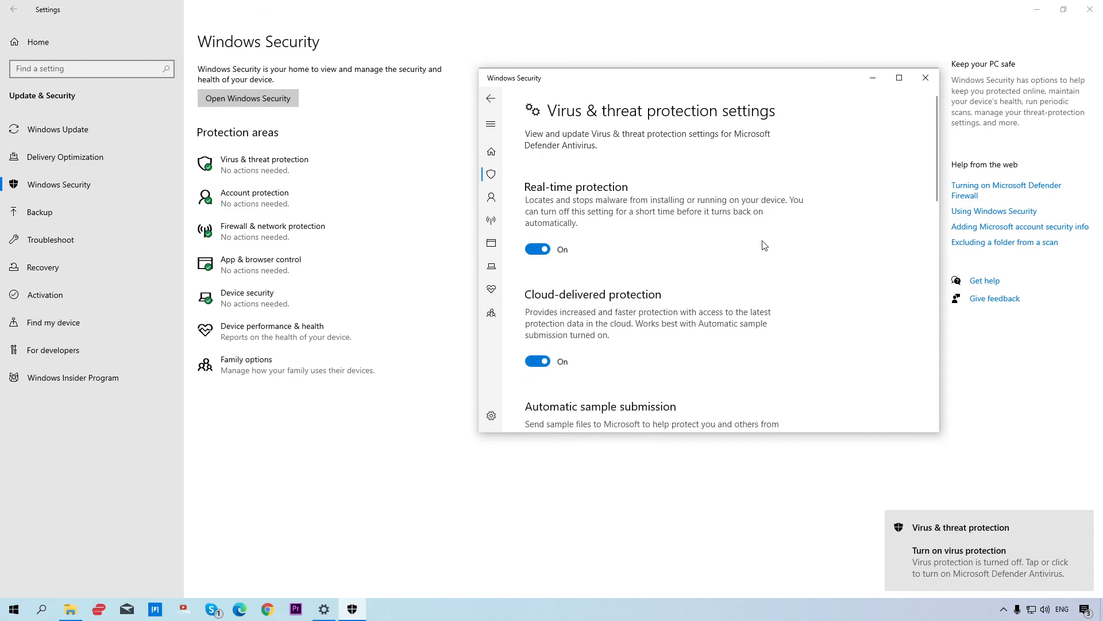
left_click(487, 103)
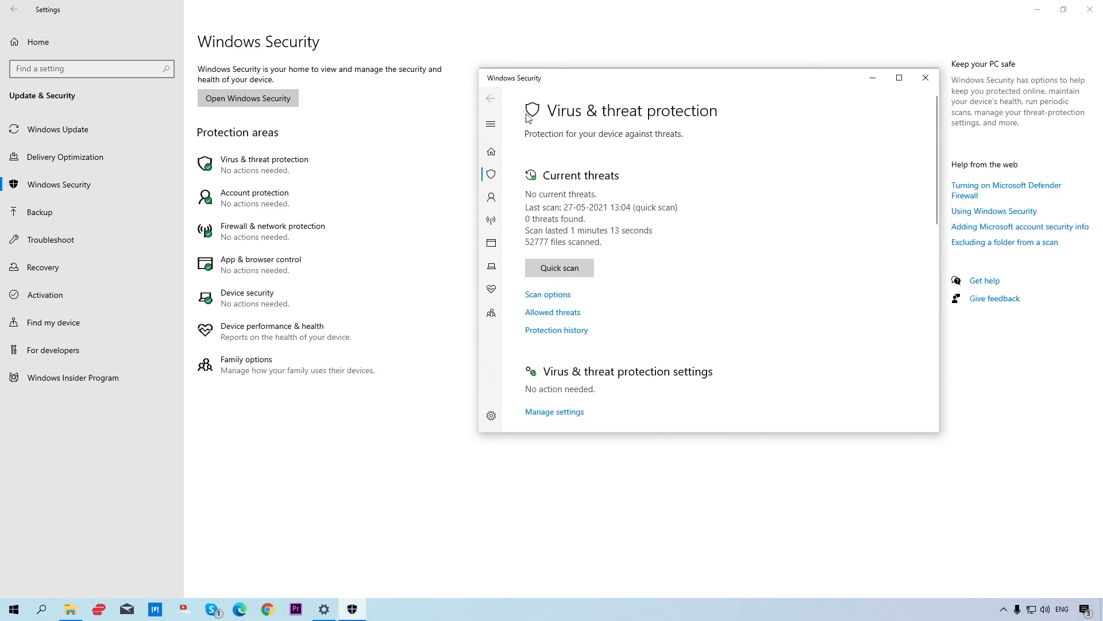
left_click(926, 77)
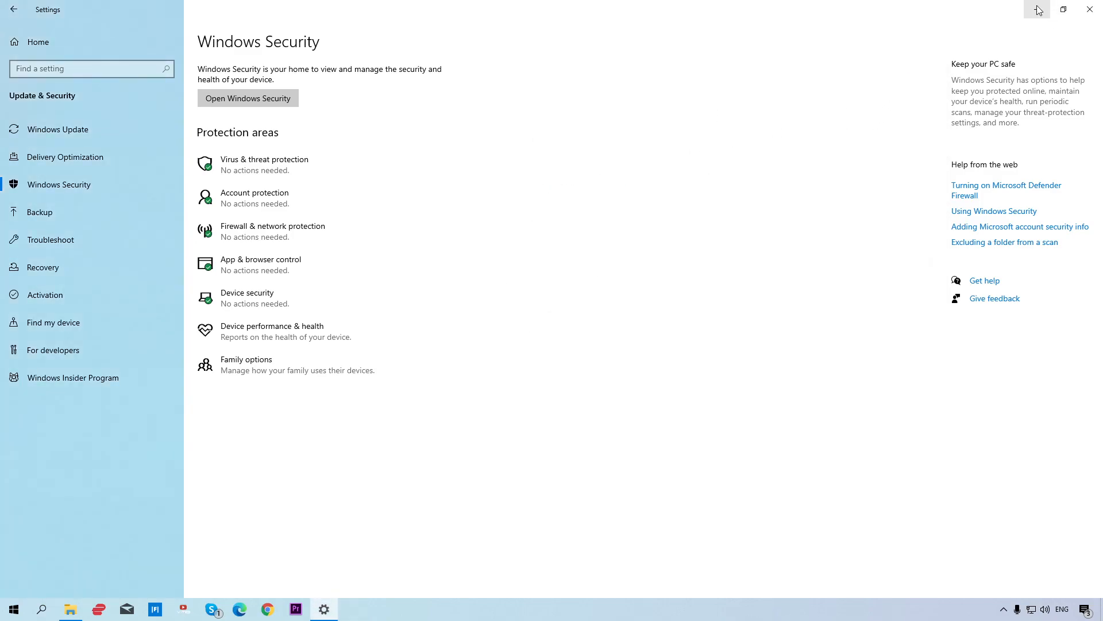
left_click(1047, 14)
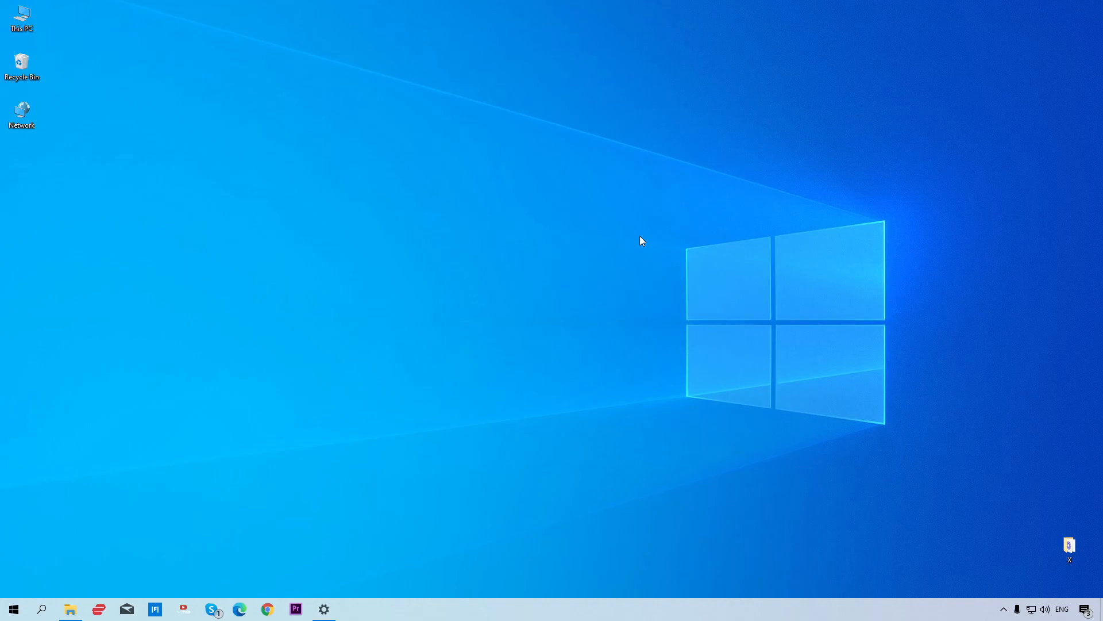